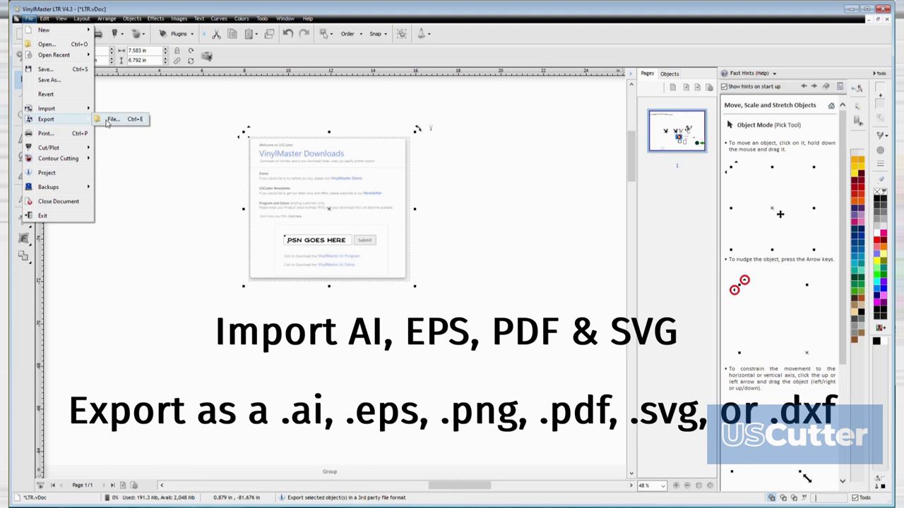
Step: Start a file export of the selected web page graphic and view the available file formats
left_click(110, 119)
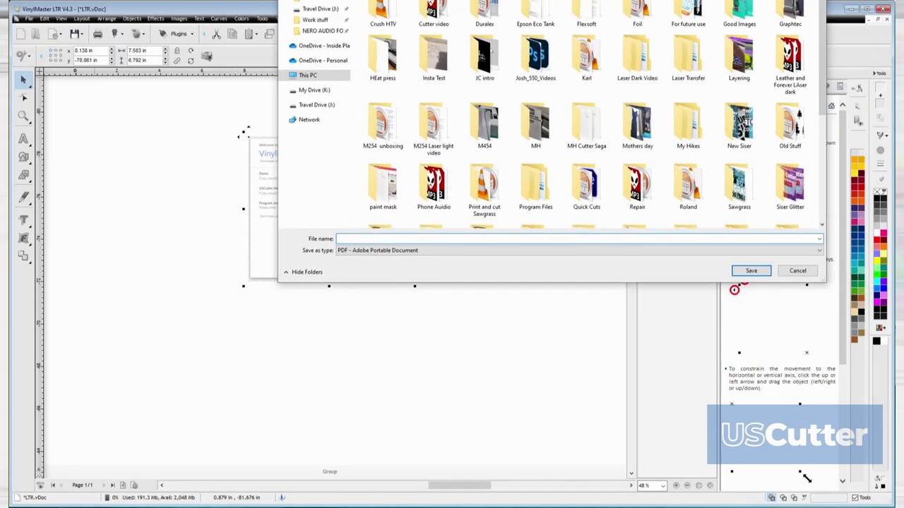
left_click(396, 250)
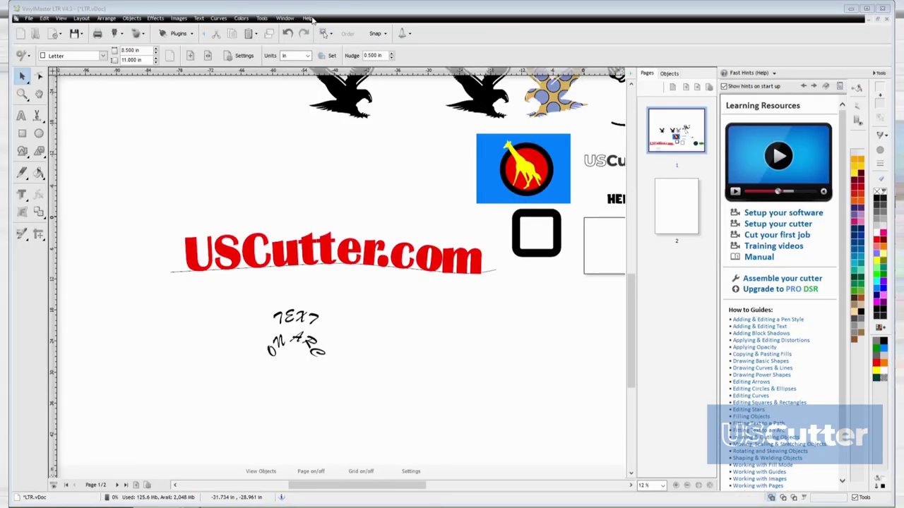
Step: Open the help manual over the workspace and look through its How To's video lessons
left_click(310, 18)
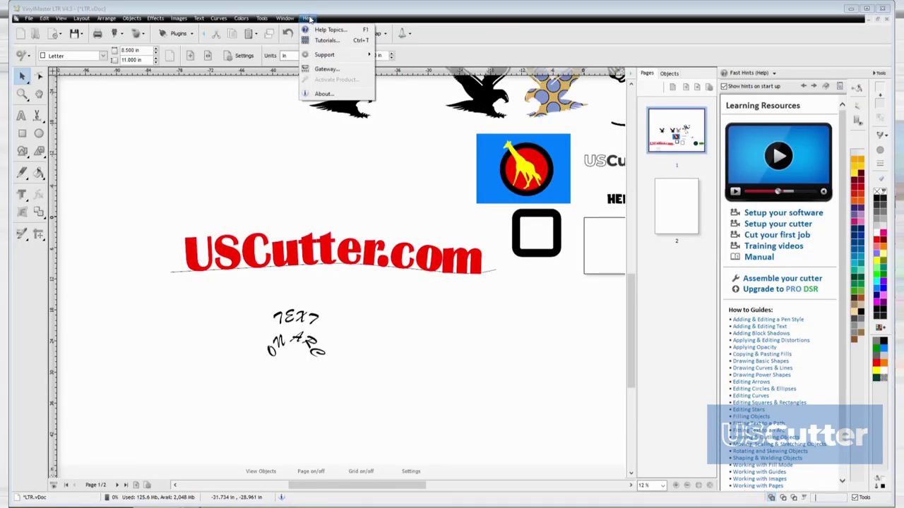
left_click(337, 31)
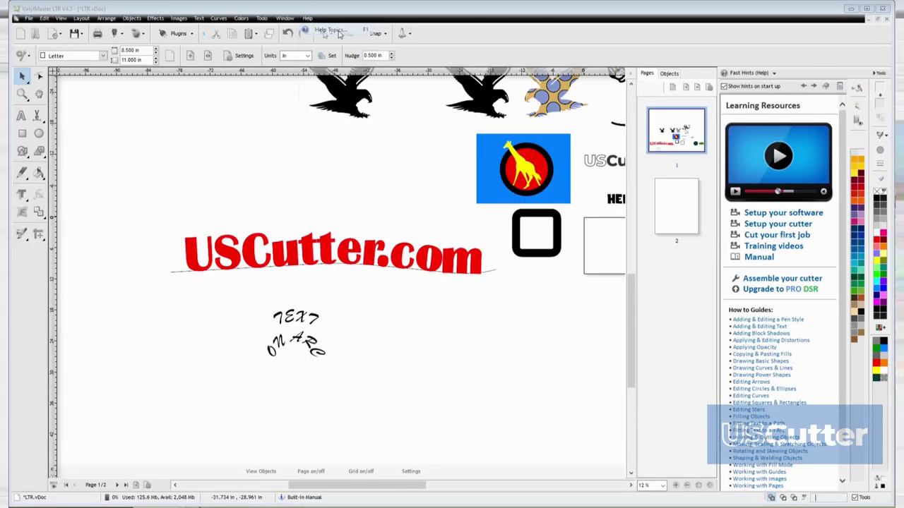
left_click_drag(776, 4, 438, 89)
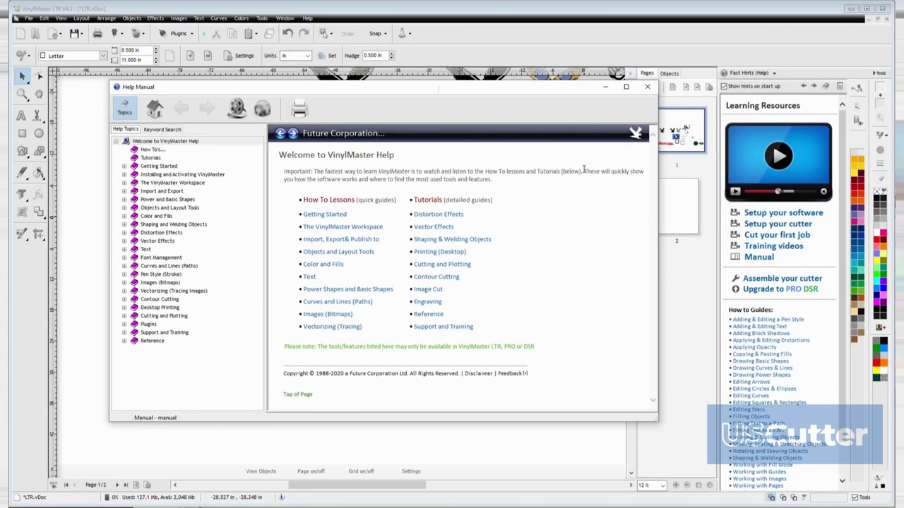
left_click(291, 134)
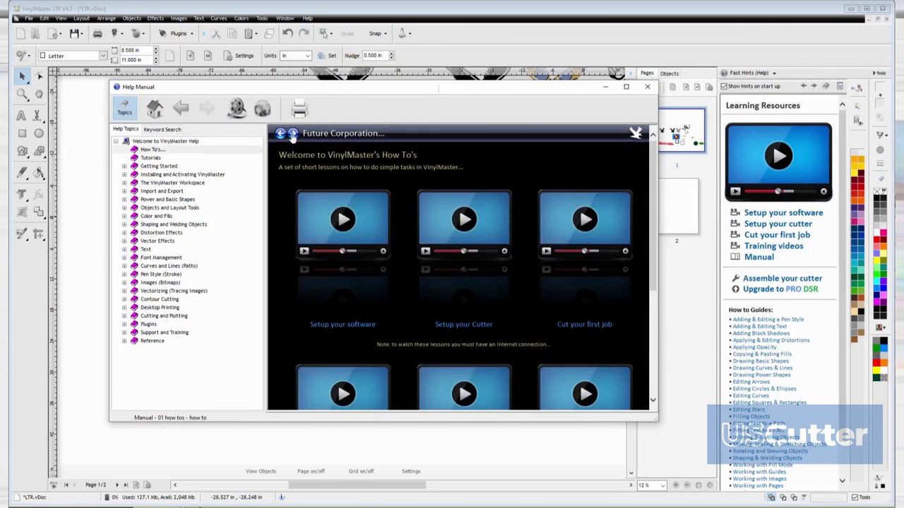
scroll(353, 285, "down", 5)
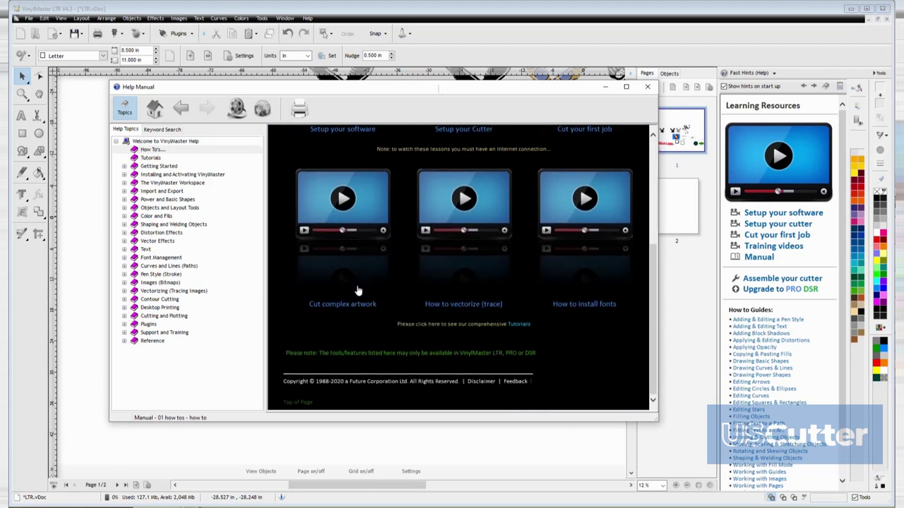
scroll(357, 291, "up", 5)
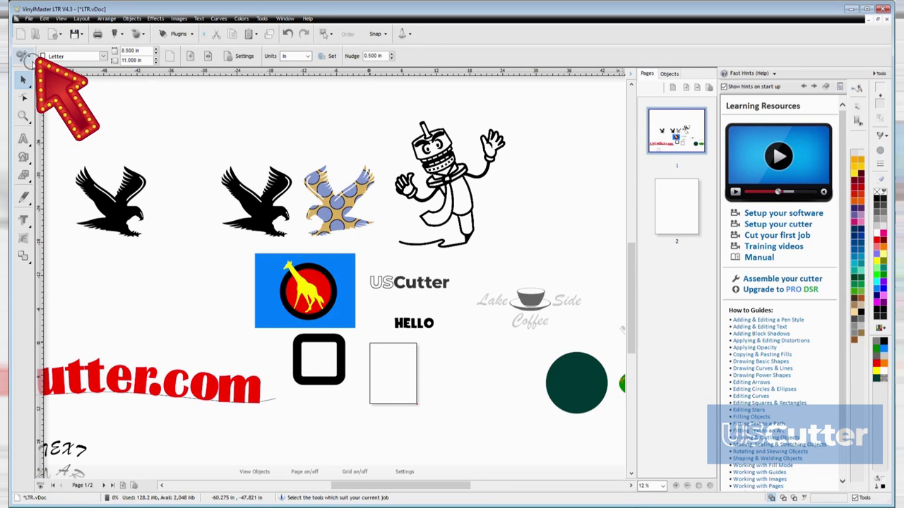
Step: Switch the workspace to Expert Mode
left_click(33, 63)
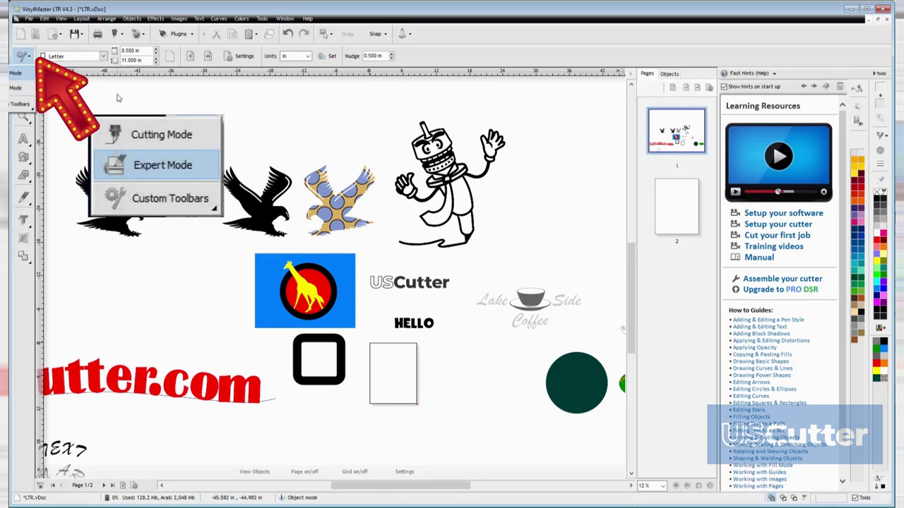
mouse_move(20, 104)
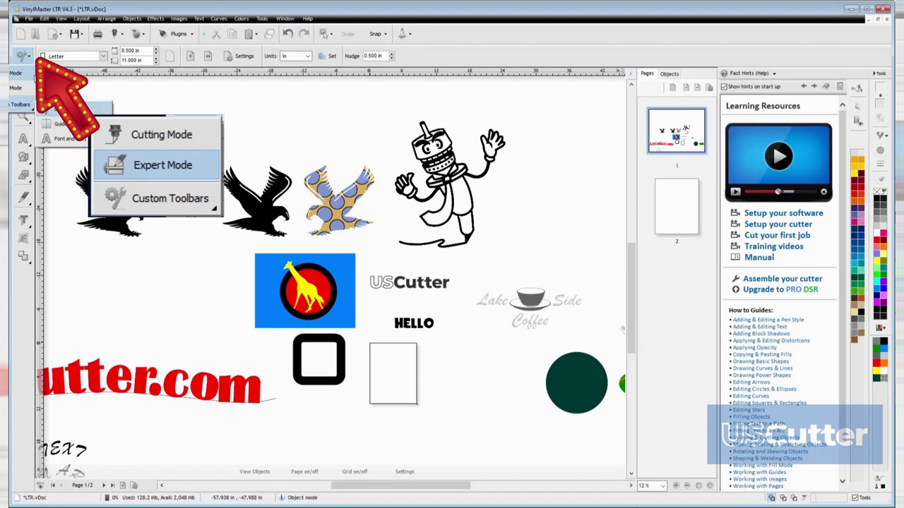
left_click(20, 88)
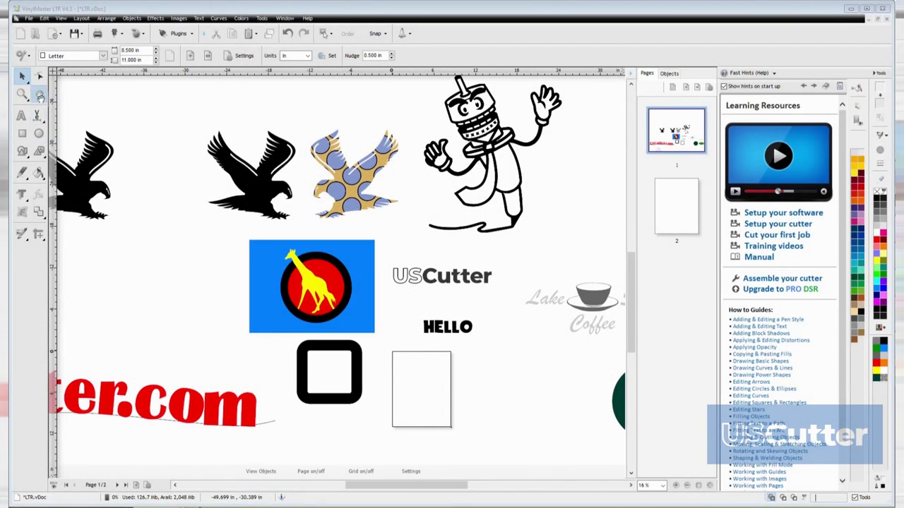
Step: Add arc text reading "USCutter.com" in an empty area of the canvas and display the Text Tools options
left_click(38, 95)
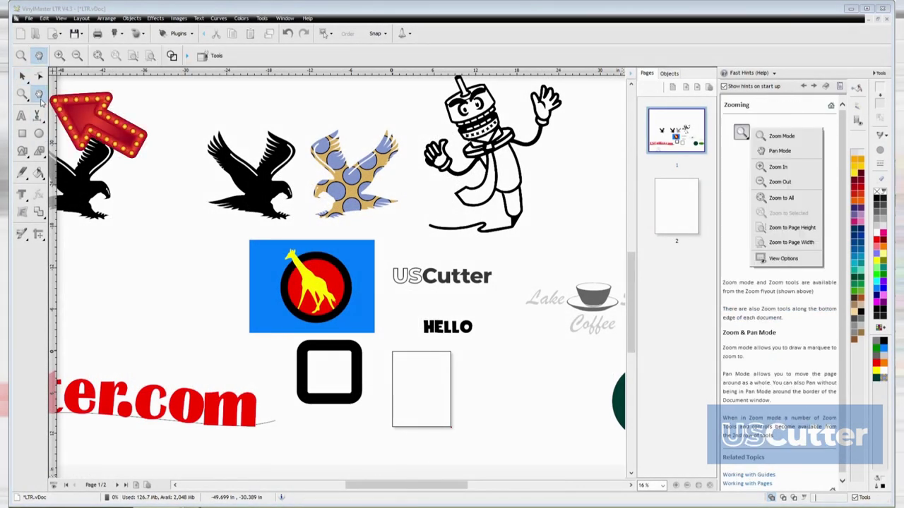
left_click(40, 99)
left_click(41, 99)
mouse_move(378, 244)
left_mouse_down()
mouse_move(344, 221)
mouse_move(230, 195)
mouse_move(184, 267)
mouse_move(181, 288)
mouse_move(316, 209)
mouse_move(502, 213)
mouse_move(589, 269)
left_mouse_up()
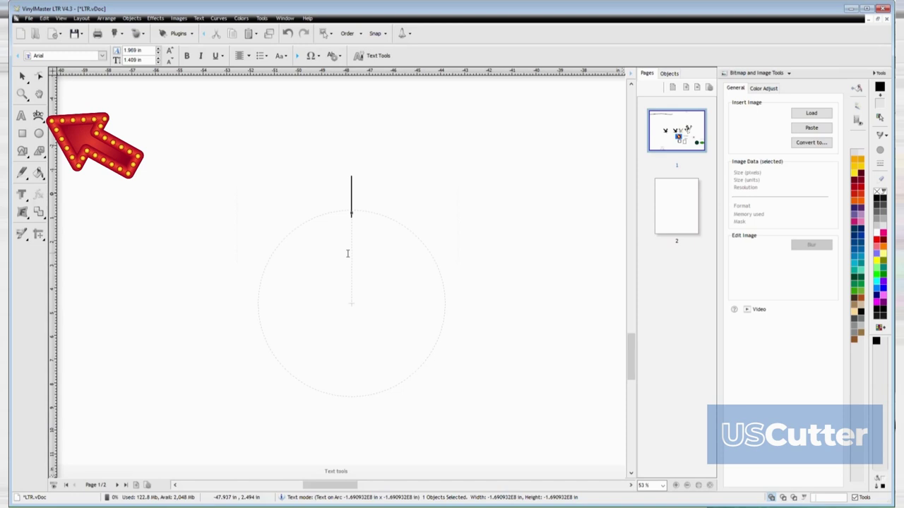
type("USCutter")
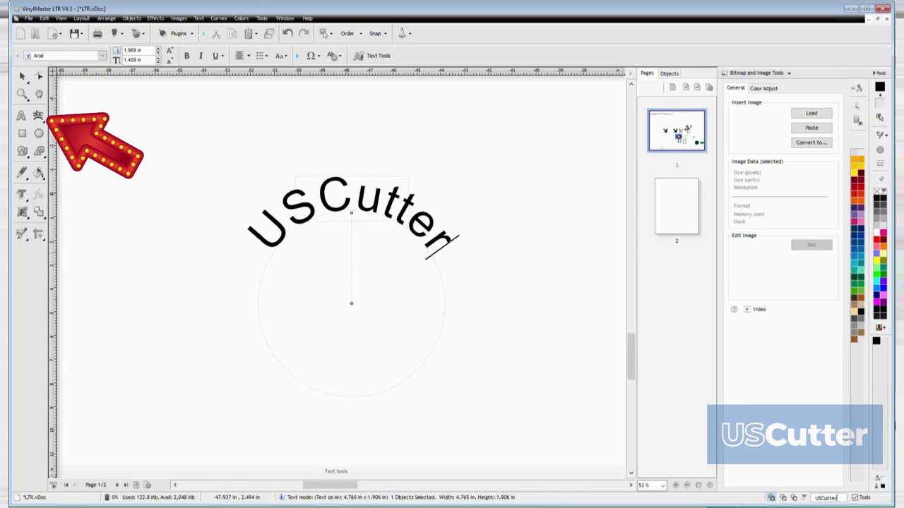
type(".com")
key("Escape")
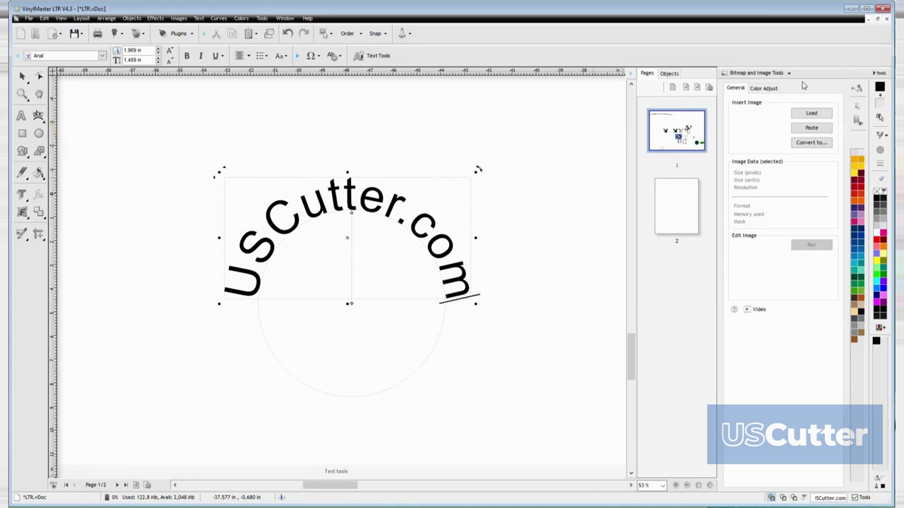
left_click(743, 73)
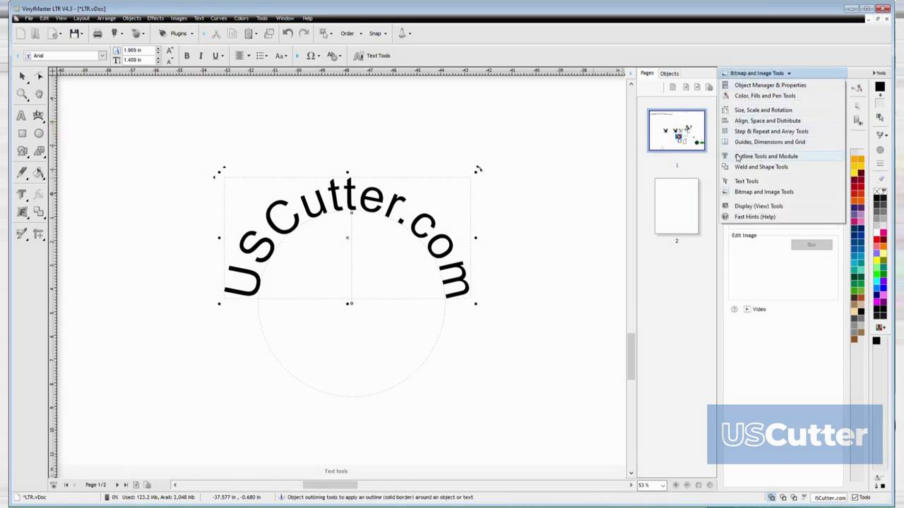
left_click(742, 182)
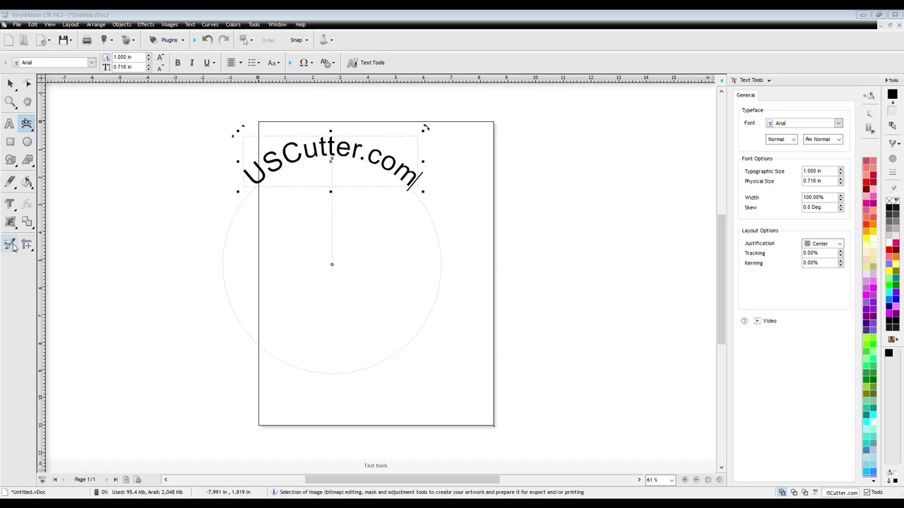
Step: Reposition the "USCutter.com" arc text on the page
left_click(10, 84)
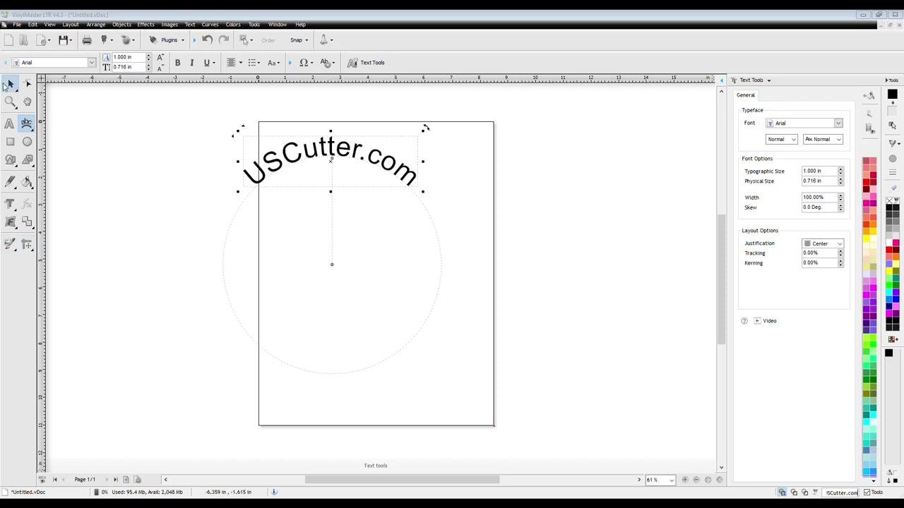
left_click_drag(332, 162, 367, 210)
scroll(359, 232, "up", 4)
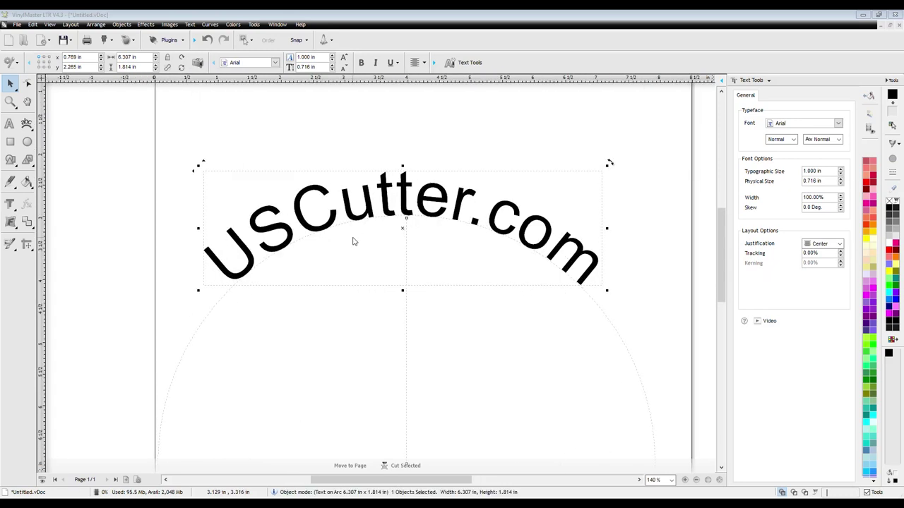
scroll(353, 242, "down", 1)
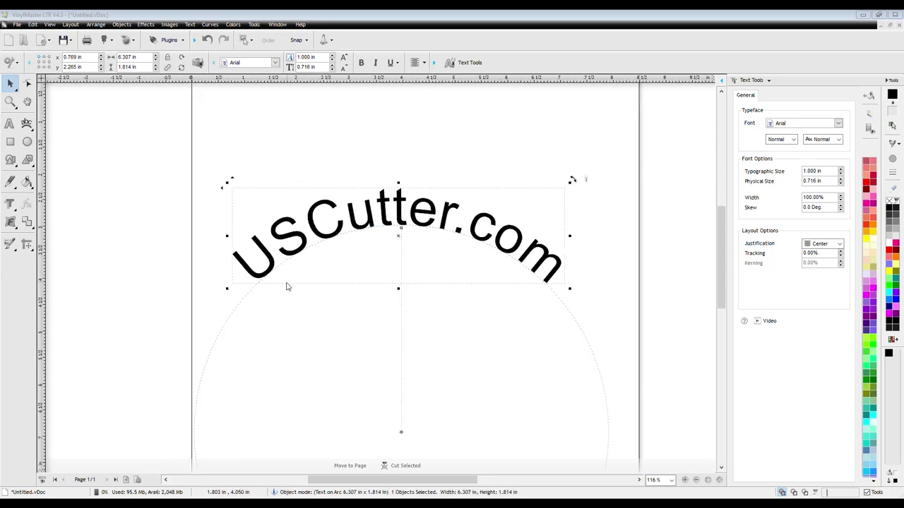
scroll(296, 295, "down", 1)
left_click_drag(396, 239, 312, 357)
scroll(312, 358, "down", 2)
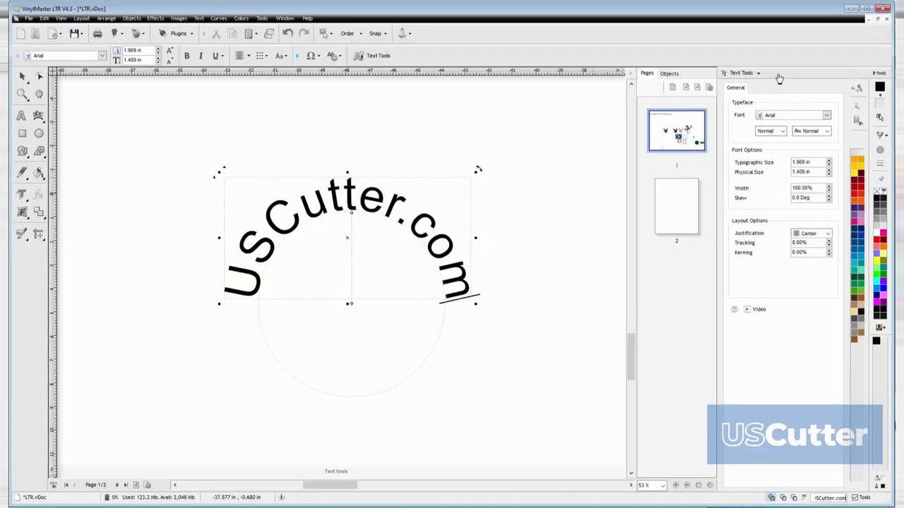
Step: View the justification choices in Text Tools and the text commands available for the "USCutter.com" arc text
left_click(777, 75)
left_click(777, 75)
left_click(818, 234)
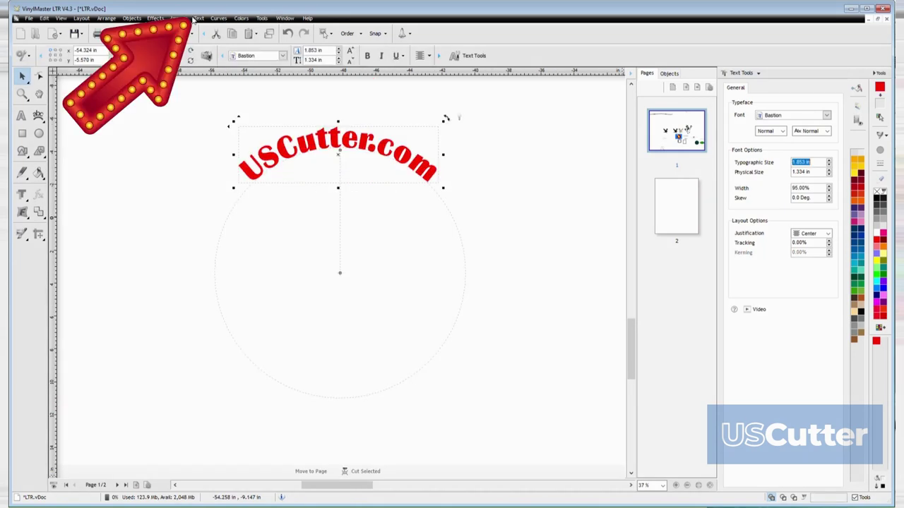
left_click(198, 18)
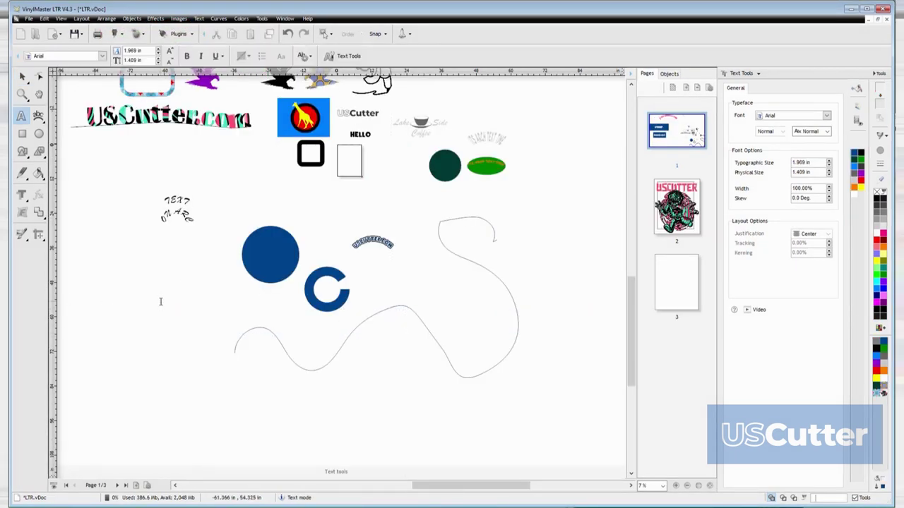
Step: Add a line of text reading "USCUTTER.COM VINYL CUTTER AND MORE!" below the "TEXT ON ARC" artwork
left_click(131, 280)
type("USCUTTER")
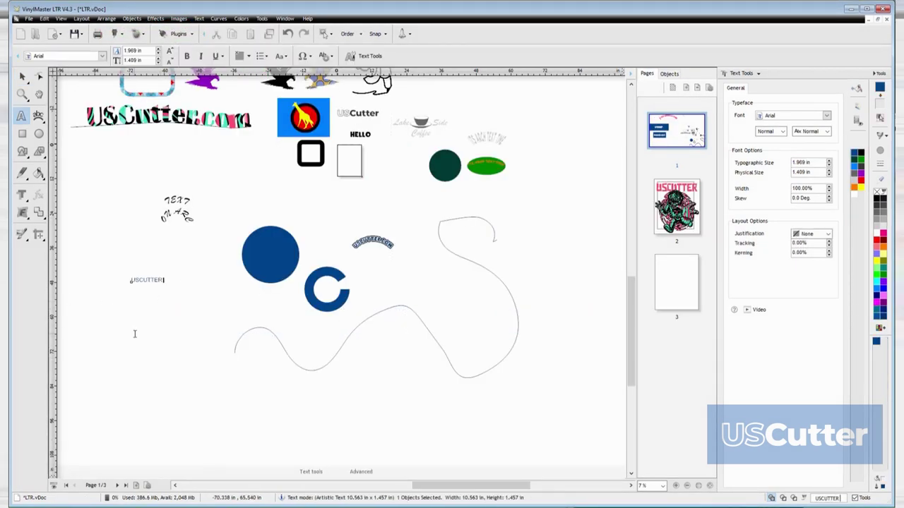
type(".COM VINYL CUTTER AND MORE!")
left_click(25, 77)
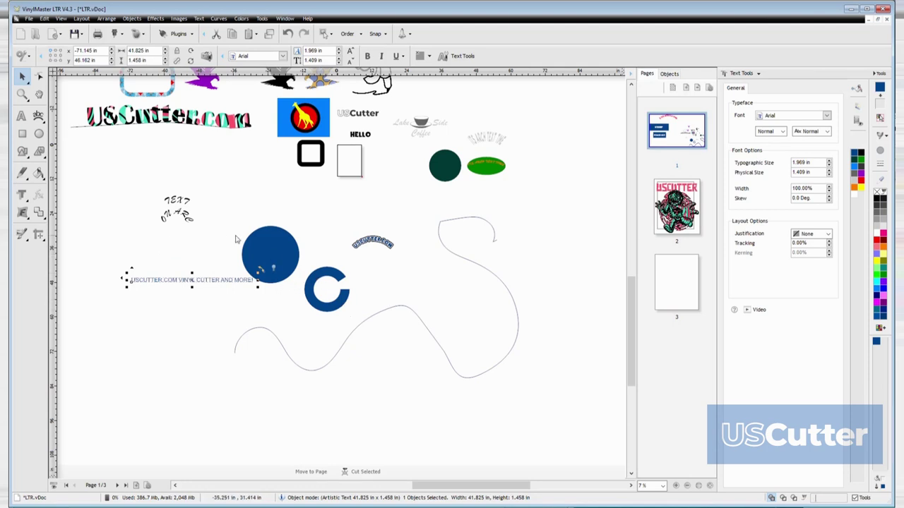
Step: Fit the "USCUTTER.COM VINYL CUTTER AND MORE!" text to the solid blue circle and slide it around the circle's edge
left_click(260, 231, "shift")
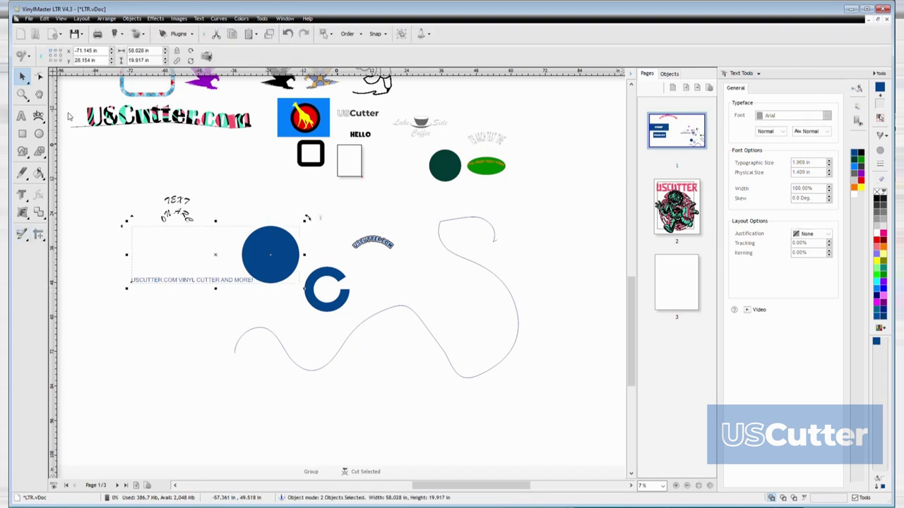
left_click(42, 119)
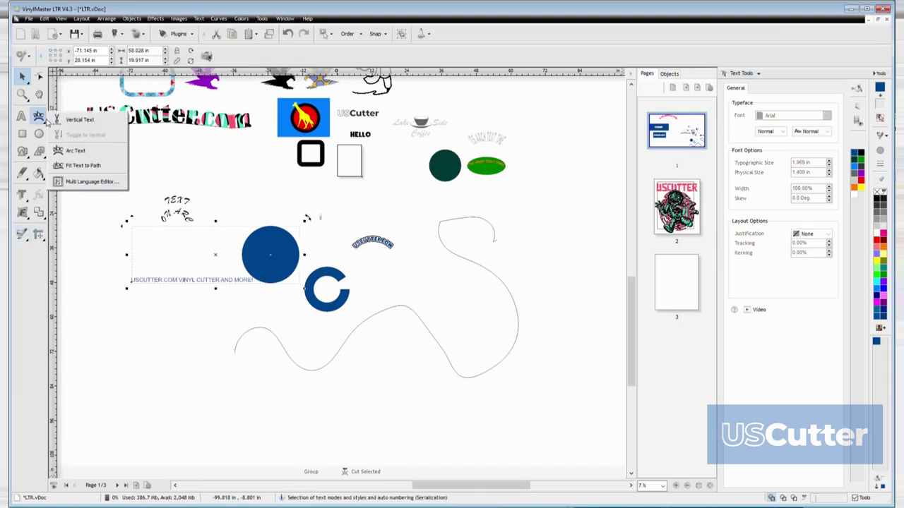
left_click(82, 166)
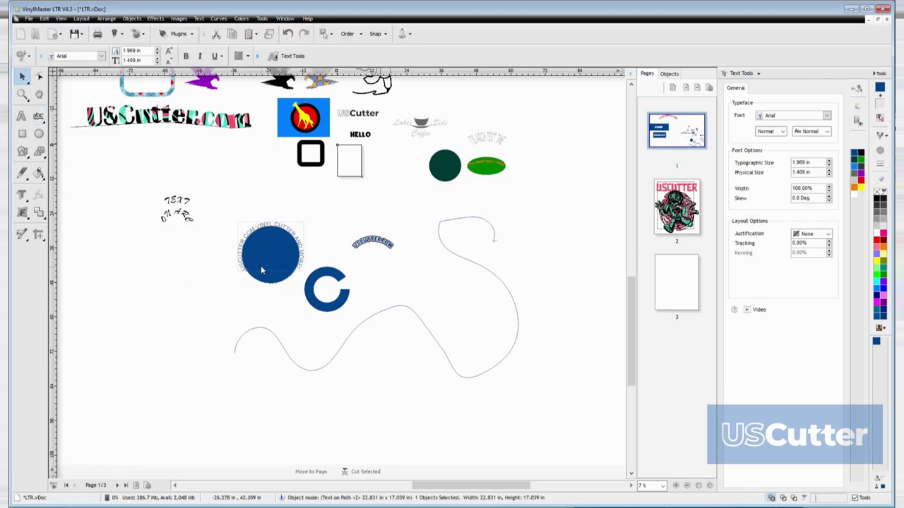
scroll(261, 265, "up", 5)
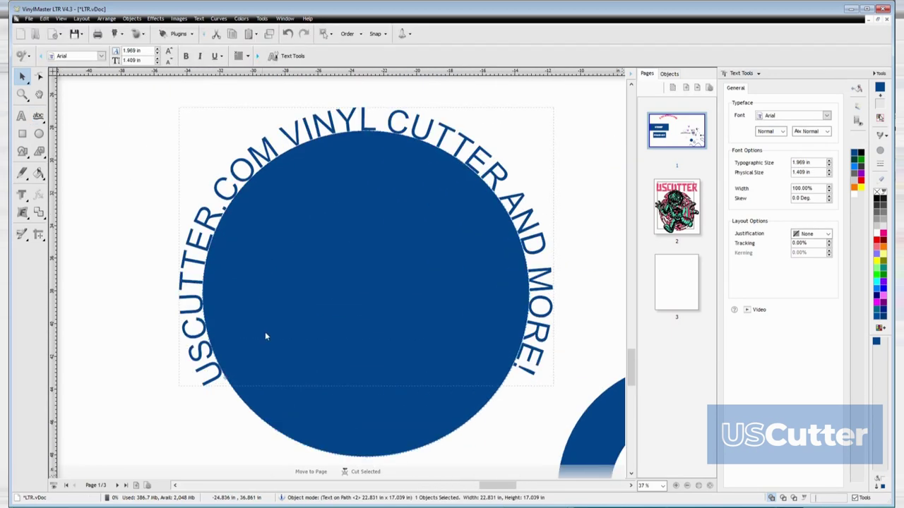
left_click_drag(224, 382, 427, 212)
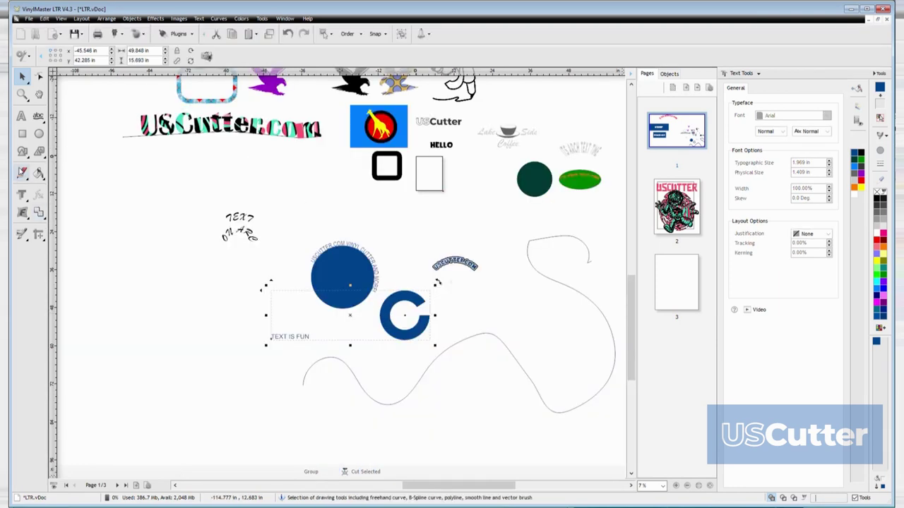
Step: Fit "TEXT IS FUN" to the blue C-shaped ring and slide it along the ring's outline
left_click(38, 116)
left_click_drag(388, 297, 421, 321)
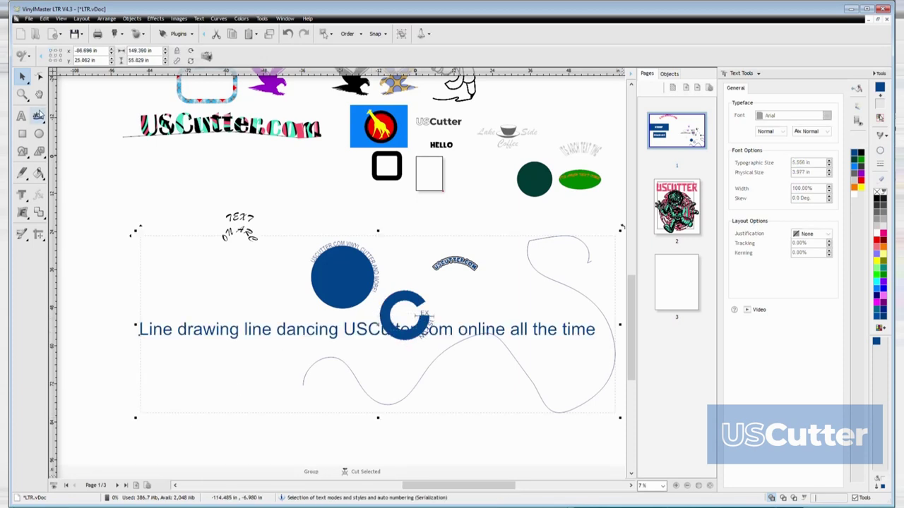
Step: Fit "Line drawing line dancing USCutter.com online all the time" to the long wavy curve and adjust its position along the path
left_click(334, 402)
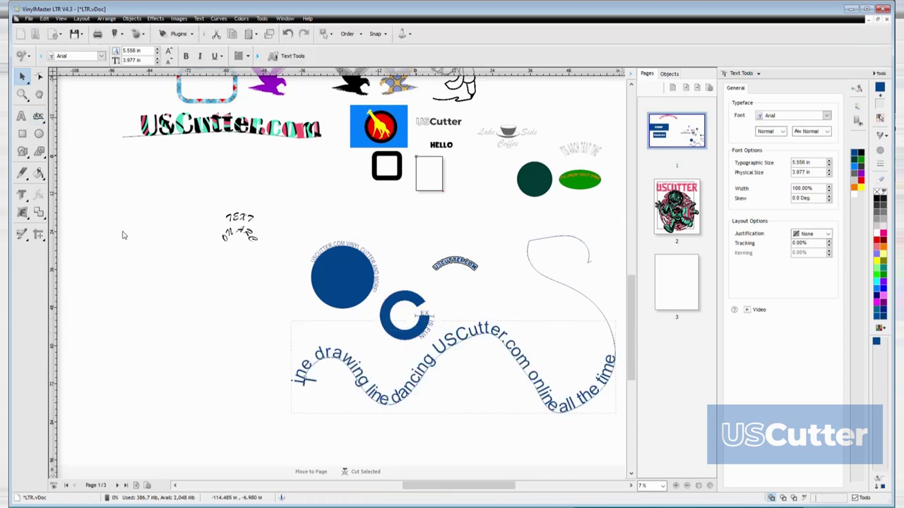
left_click_drag(318, 379, 429, 408)
left_click_drag(330, 360, 305, 381)
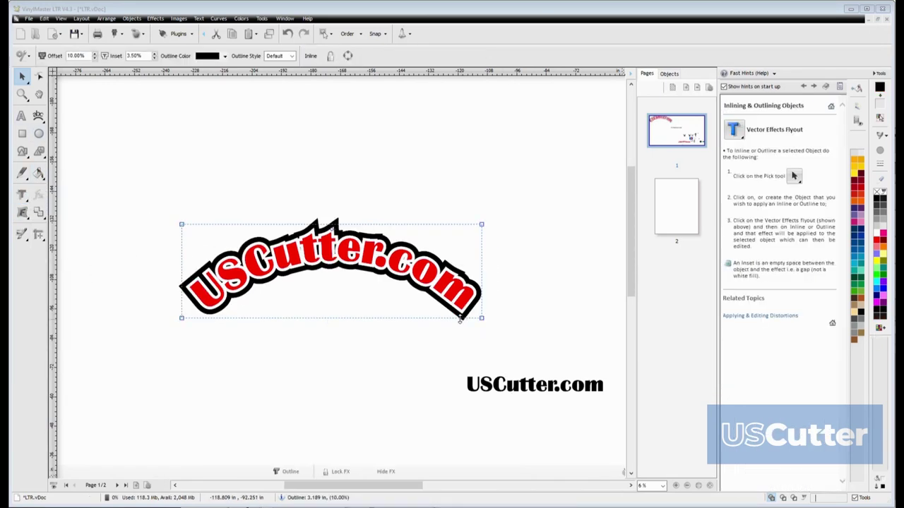
Step: Open the Outline Tools options and set the corner style to Sharp
left_click(773, 73)
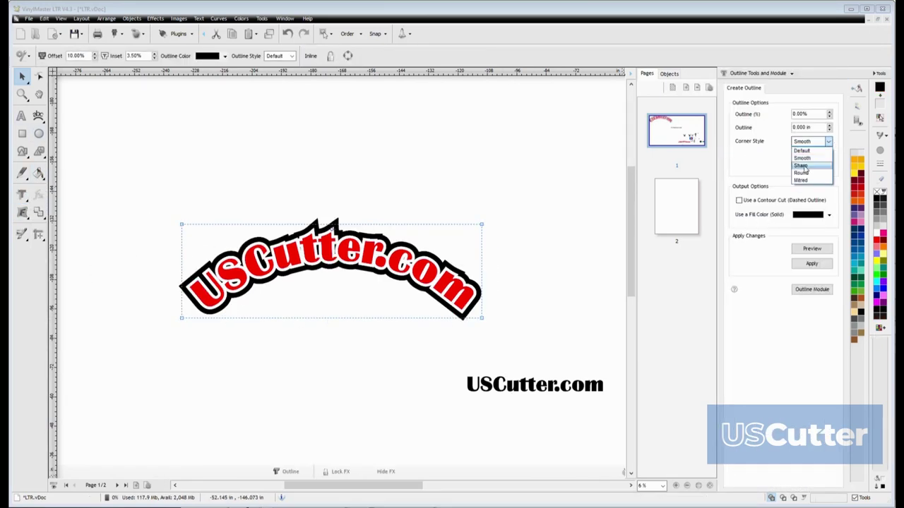
left_click(802, 167)
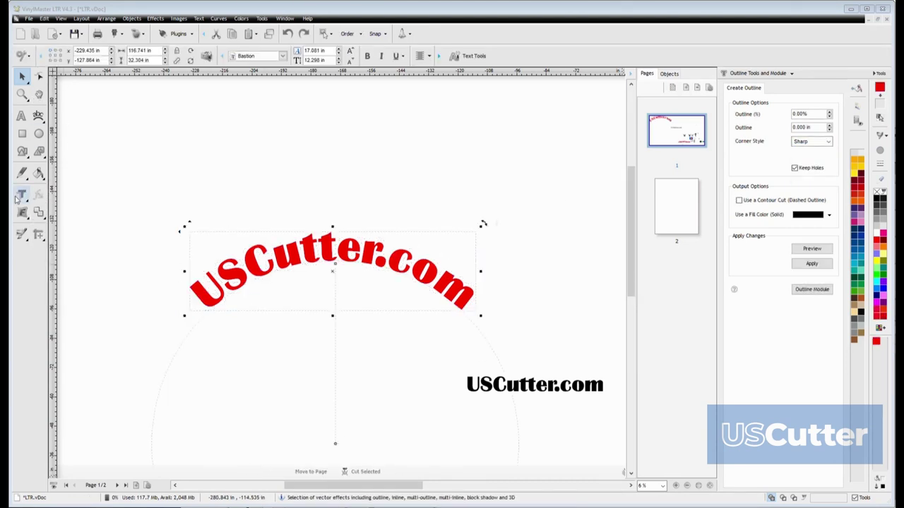
Step: Try the Outline vector effect on the red arched USCutter.com text
left_click(22, 195)
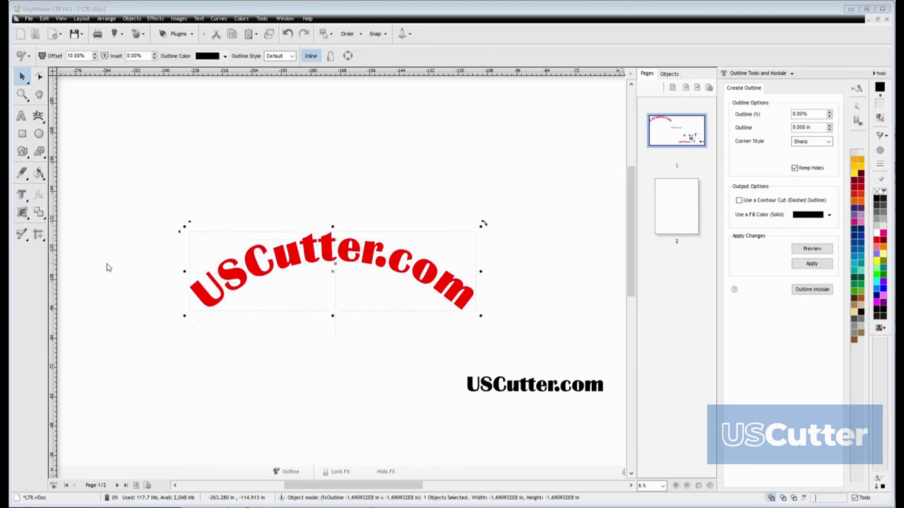
left_click(22, 195)
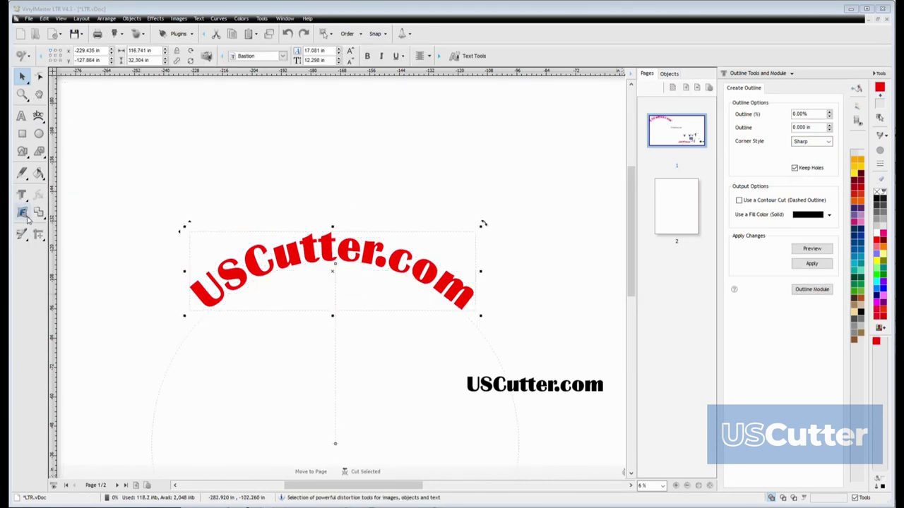
left_click(22, 195)
Step: Try the Flag and 2D distortions on the red arched USCutter.com text and undo the last reshaping
left_click(21, 212)
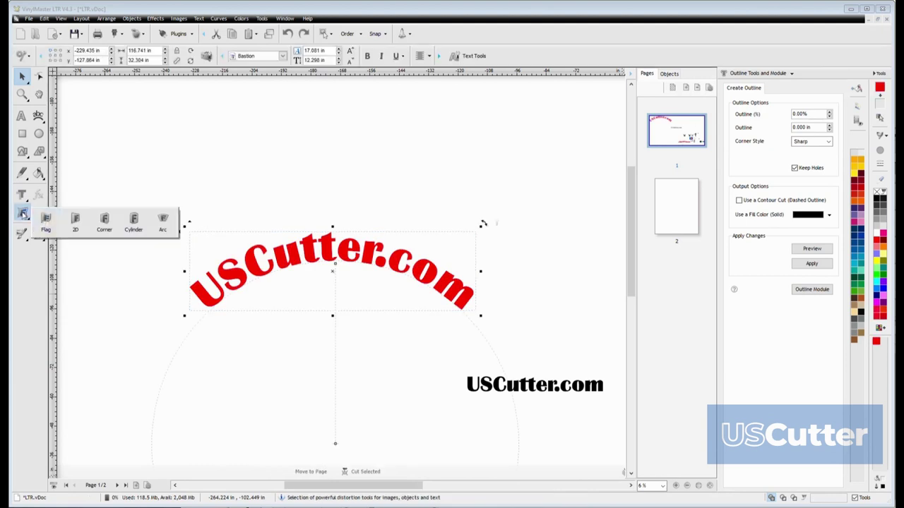
left_click(45, 224)
left_click(250, 339)
left_click(22, 212)
left_click(79, 224)
left_click_drag(189, 233, 304, 257)
key("ctrl+z")
Step: Distort the arched USCutter.com text with Flag distortion nodes, pulling the upper and lower nodes around its first letters upward
left_click(22, 213)
left_click(117, 225)
left_click_drag(261, 232, 399, 126)
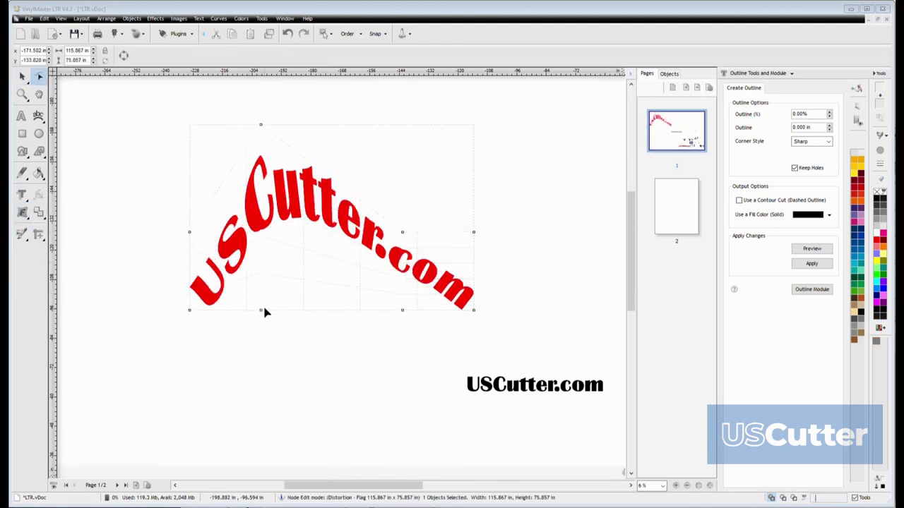
left_click_drag(260, 310, 261, 252)
left_click_drag(189, 232, 190, 125)
left_click_drag(189, 311, 189, 219)
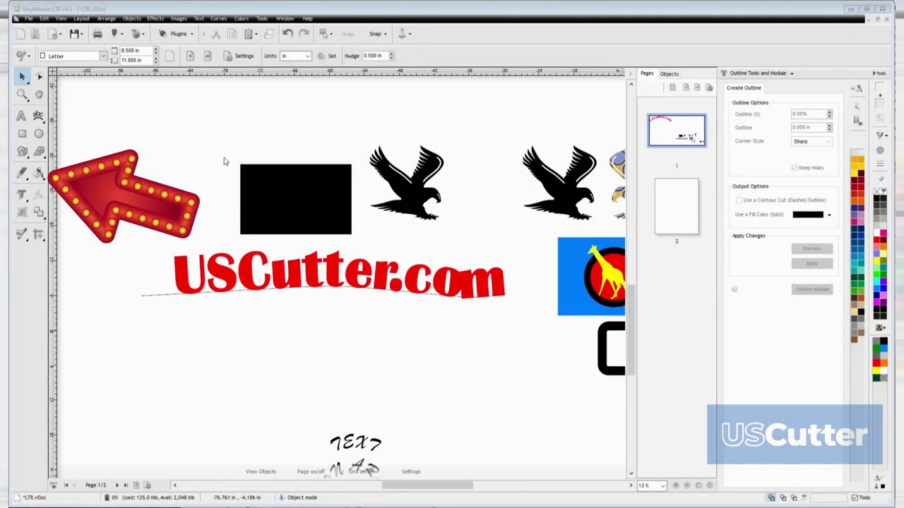
Step: Fill the black rectangle beside the eagle with the texture Patterns blue 01_1008 from the Patterns blue 01 category
left_click(250, 197)
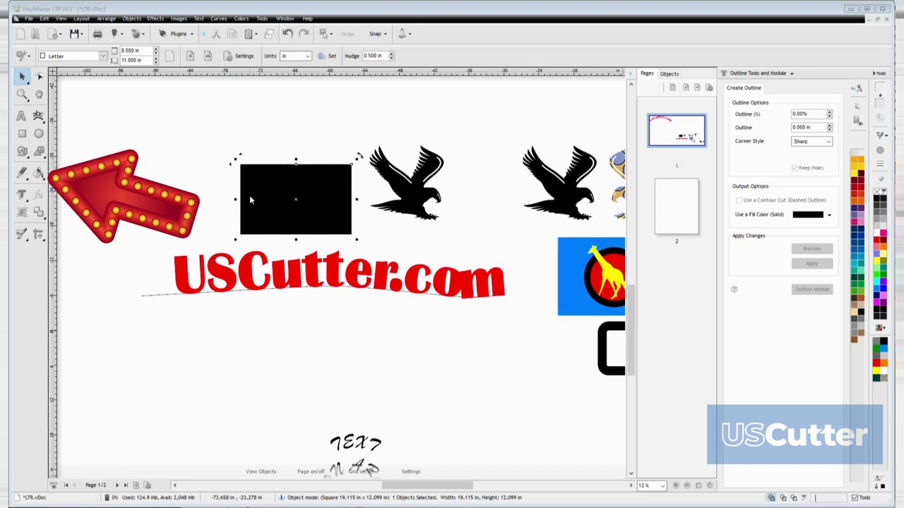
left_click(40, 174)
mouse_move(81, 178)
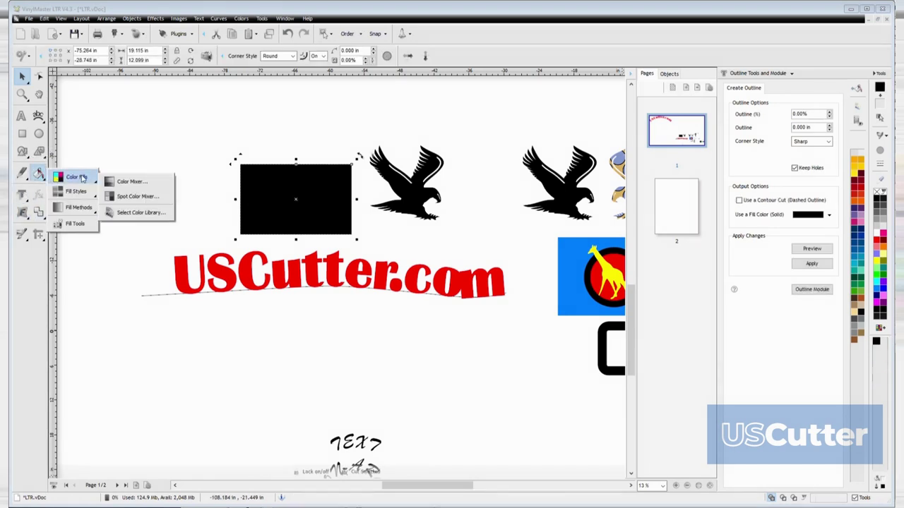
mouse_move(83, 201)
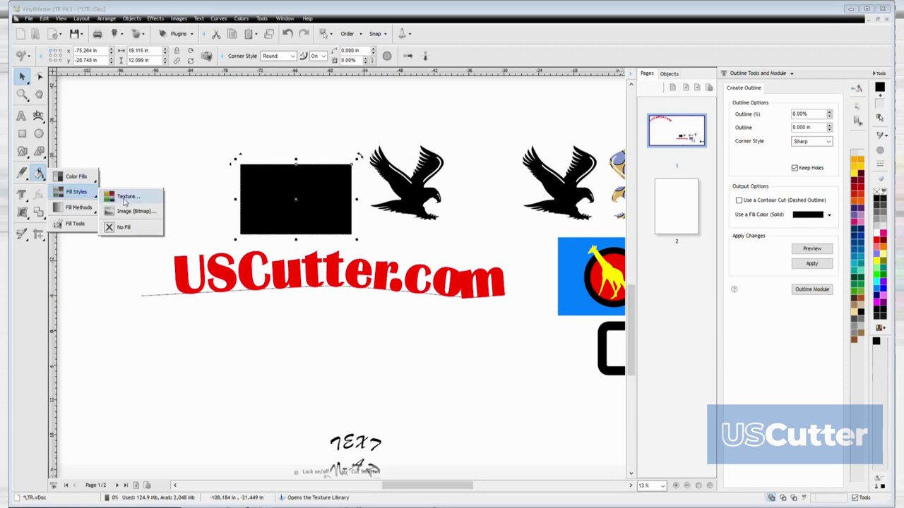
left_click(125, 198)
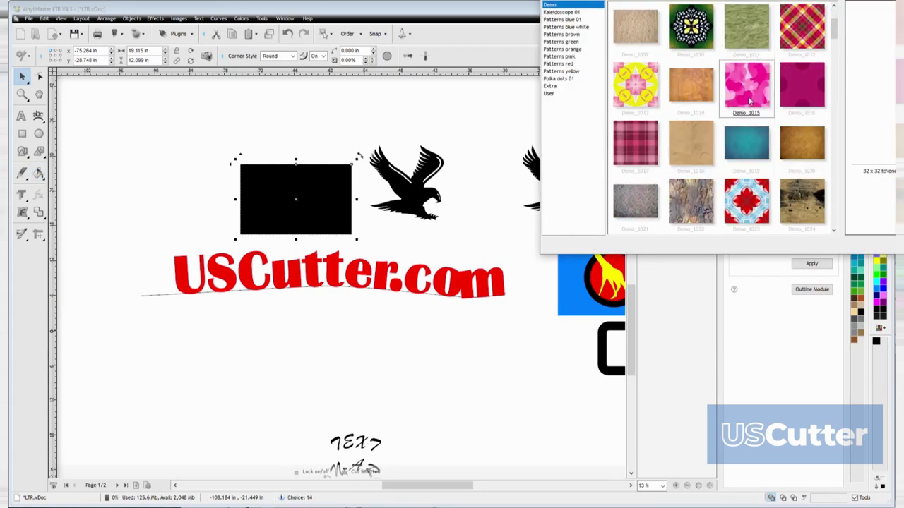
left_click_drag(748, 0, 408, 133)
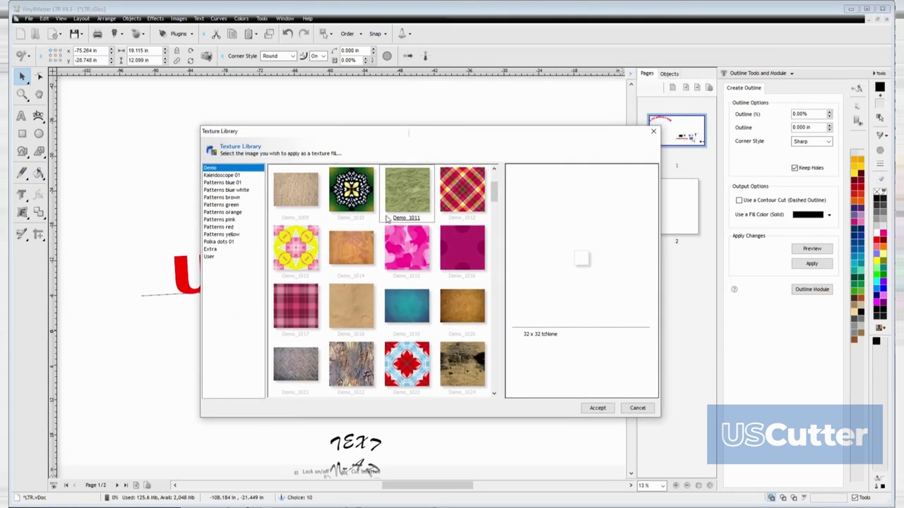
scroll(386, 302, "down", 5)
left_click(225, 183)
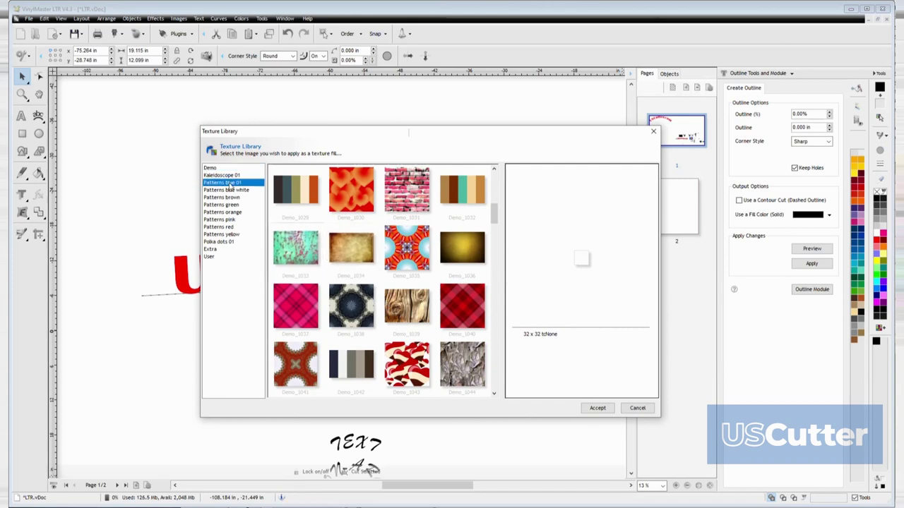
left_click(466, 236)
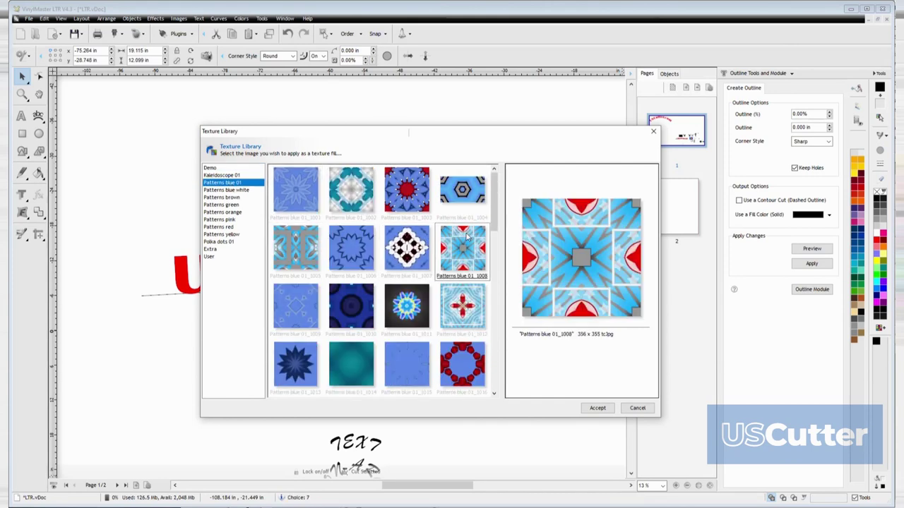
left_click(598, 408)
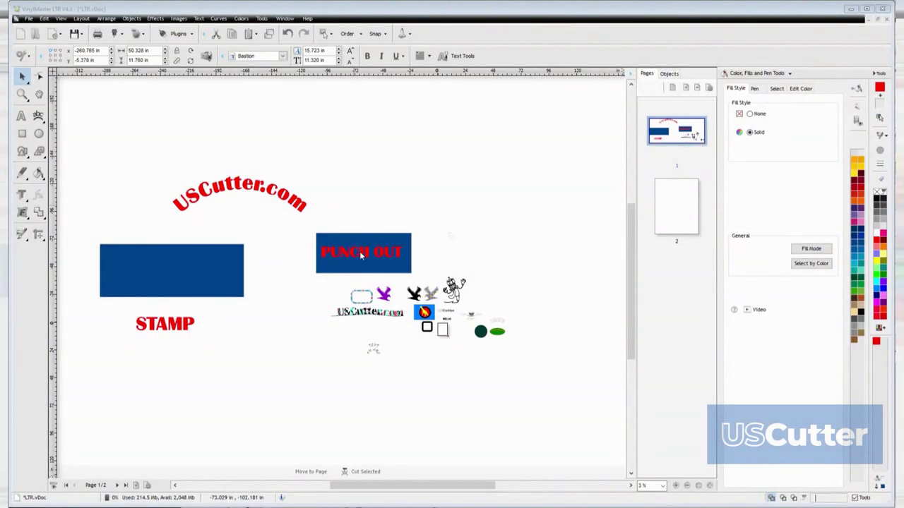
Step: Place the red PUNCH OUT text over the smaller blue rectangle and cut it out of the shape with Punch Out
left_click_drag(359, 254, 360, 218)
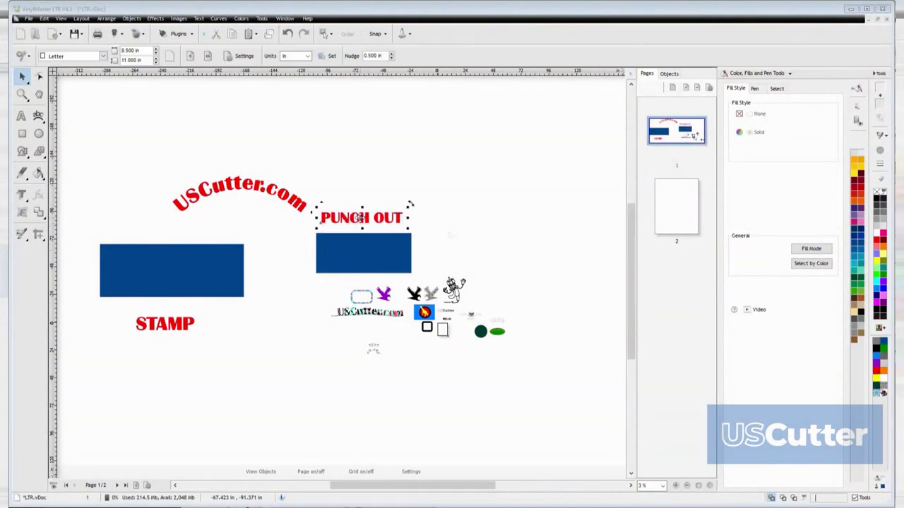
scroll(361, 218, "up", 2)
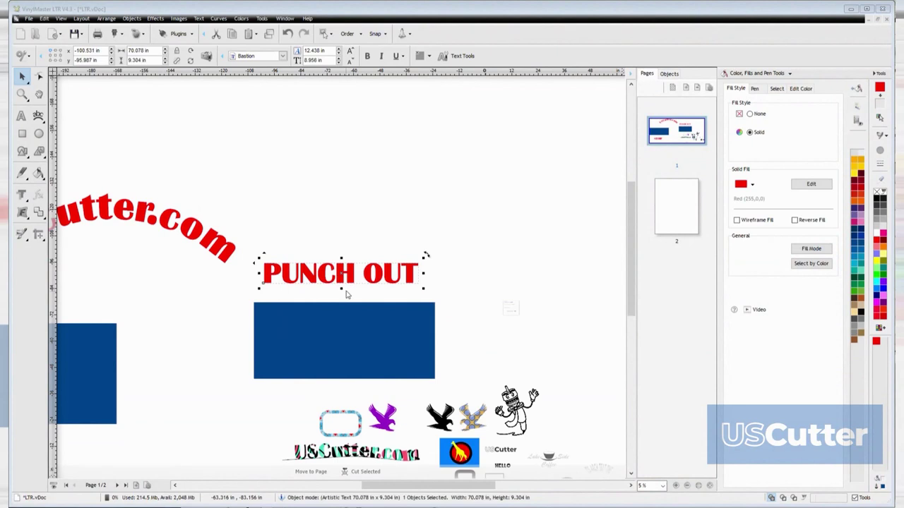
left_click_drag(346, 274, 349, 341)
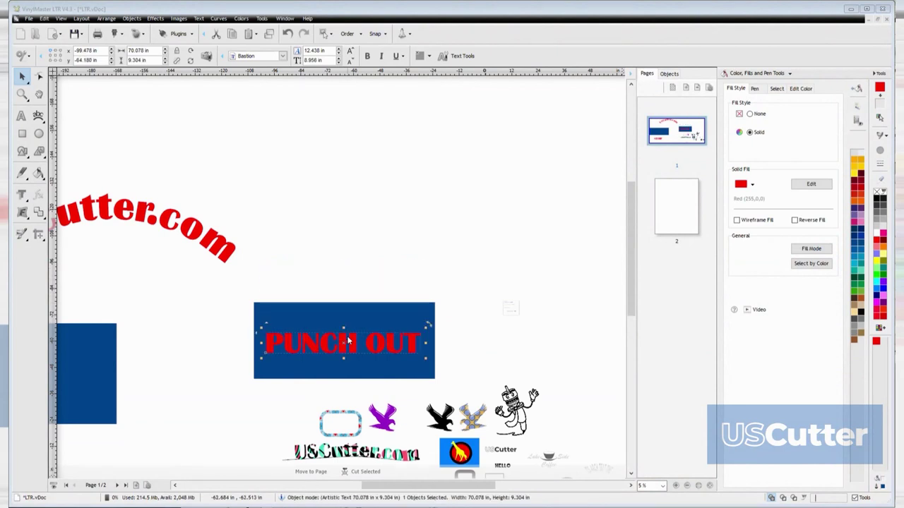
left_click_drag(280, 333, 452, 391)
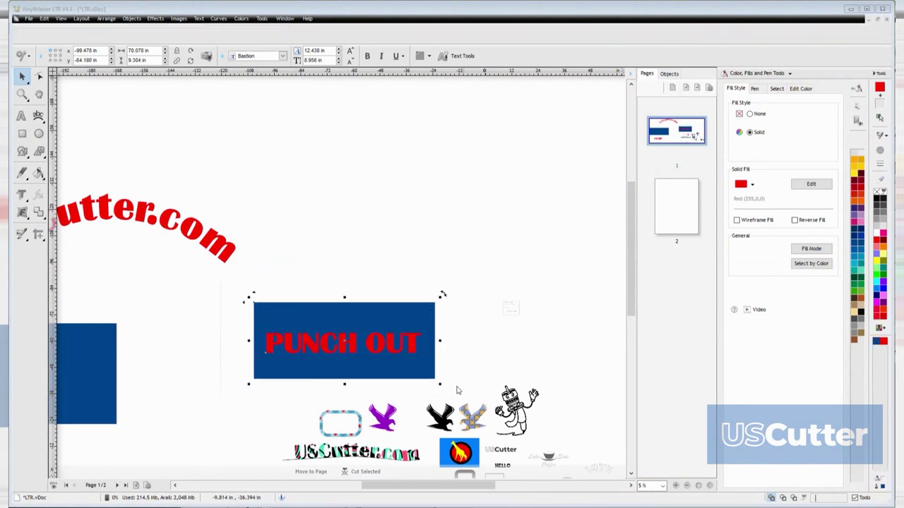
left_click(38, 217)
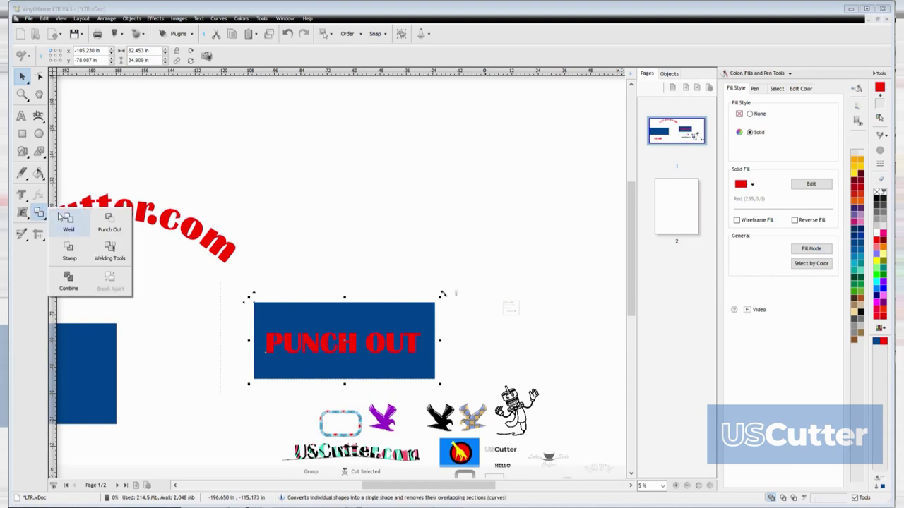
left_click(118, 224)
left_click(175, 394)
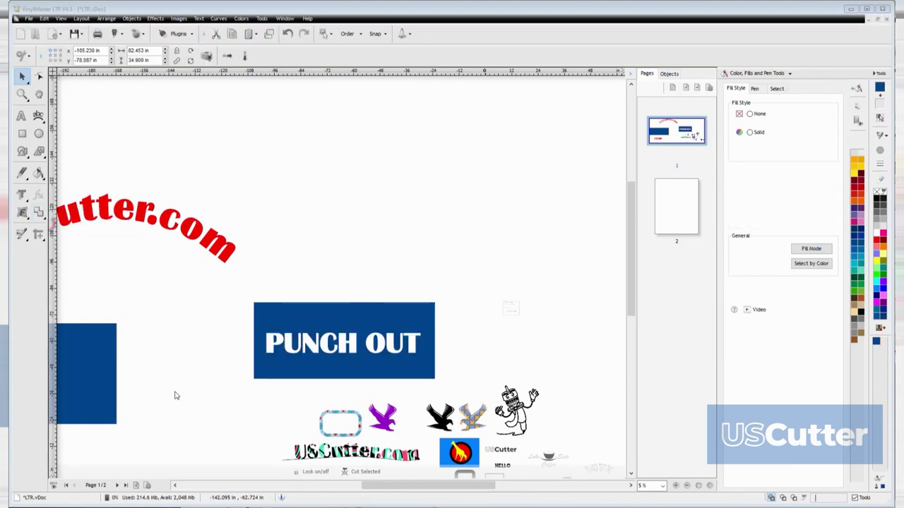
Step: Stamp the STAMP text into the wide blue rectangle from behind and move the PUNCH OUT shape beneath it
scroll(160, 392, "down", 2)
scroll(123, 397, "up", 3)
left_click_drag(244, 320, 255, 208)
left_click_drag(115, 115, 446, 306)
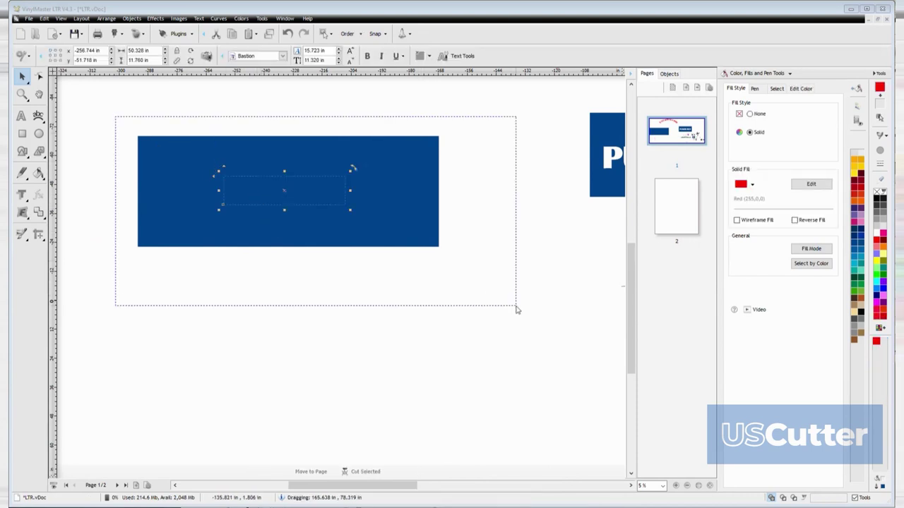
left_click(40, 212)
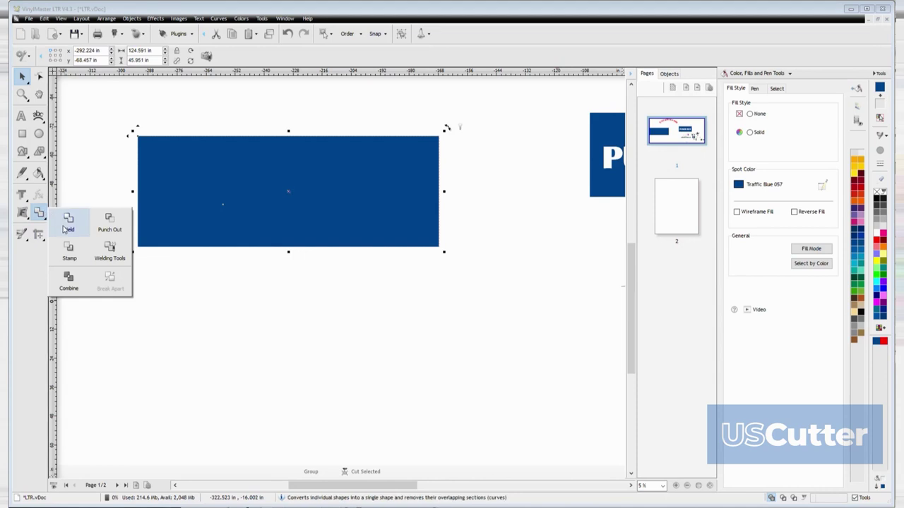
left_click(67, 247)
left_click(329, 281)
scroll(334, 277, "down", 2)
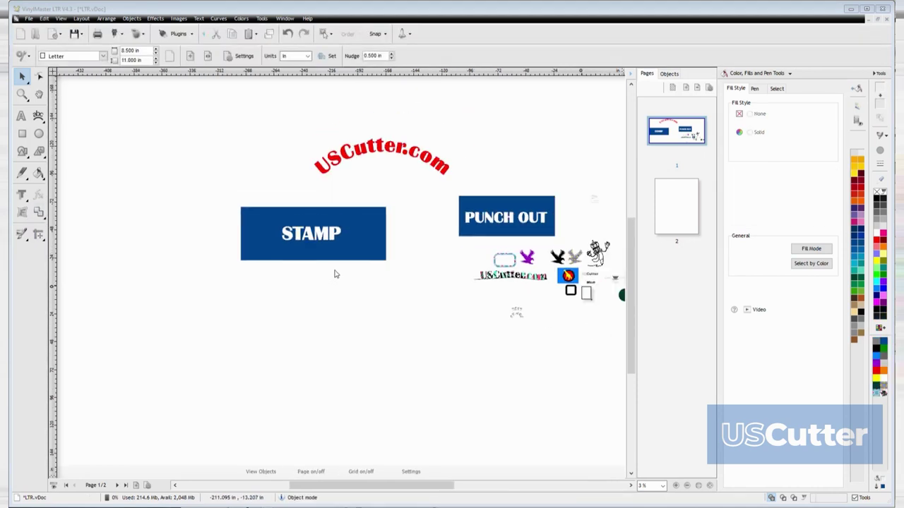
left_click_drag(533, 193, 309, 283)
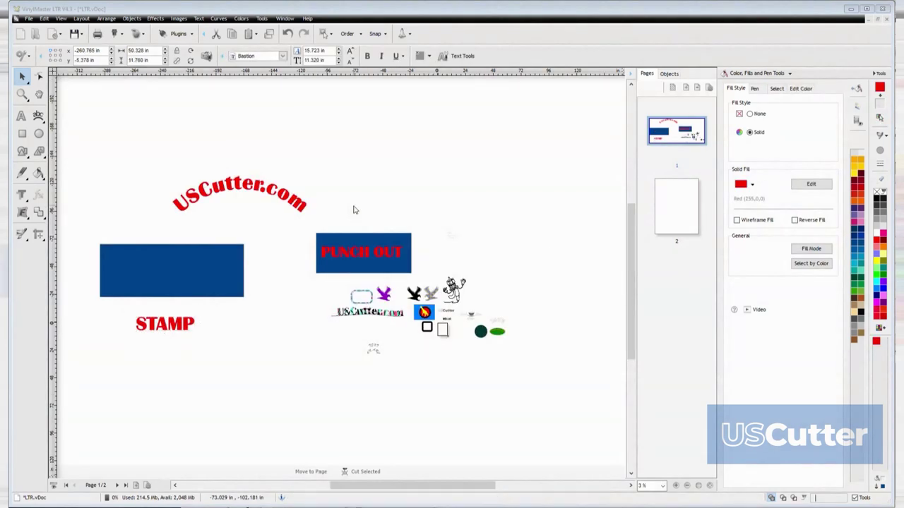
Step: Lift the red PUNCH OUT text off the smaller blue rectangle, put it back over it, and apply Punch Out to both
left_click(362, 252)
left_click_drag(363, 252, 361, 218)
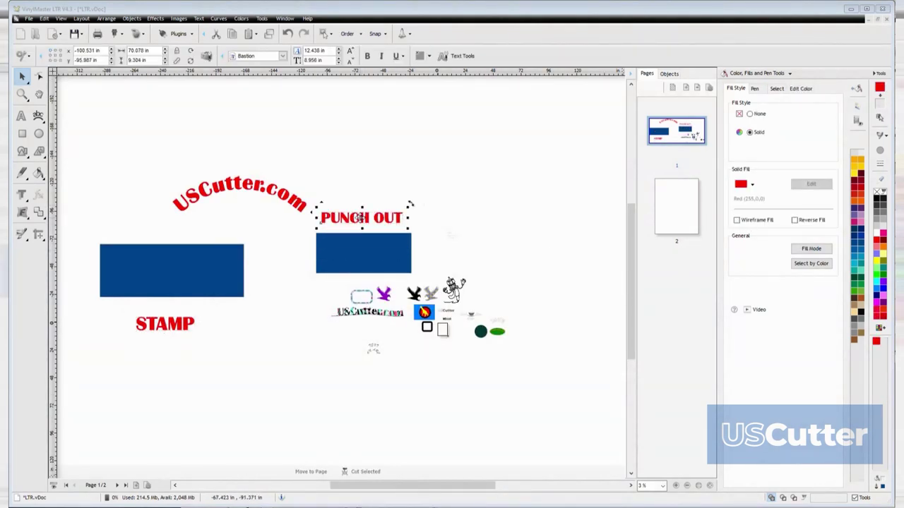
scroll(362, 218, "up", 2)
left_click_drag(348, 273, 346, 343)
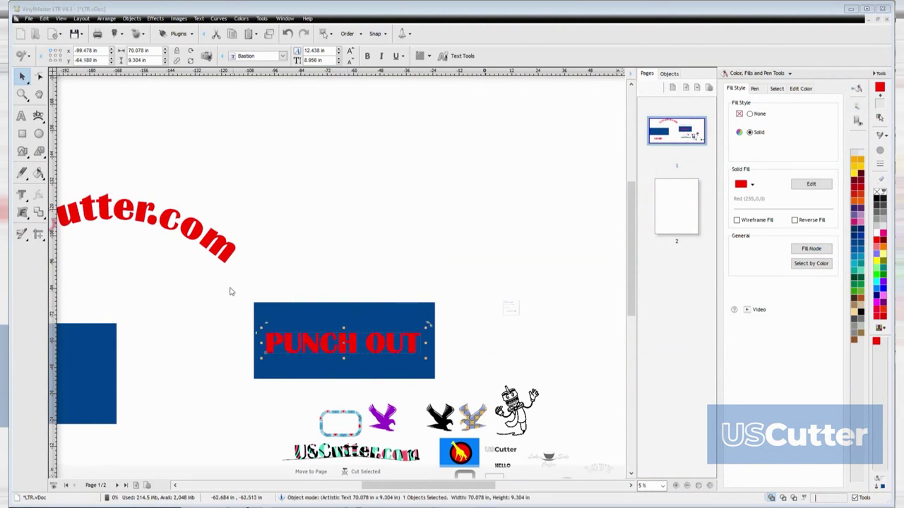
left_click_drag(406, 384, 459, 393)
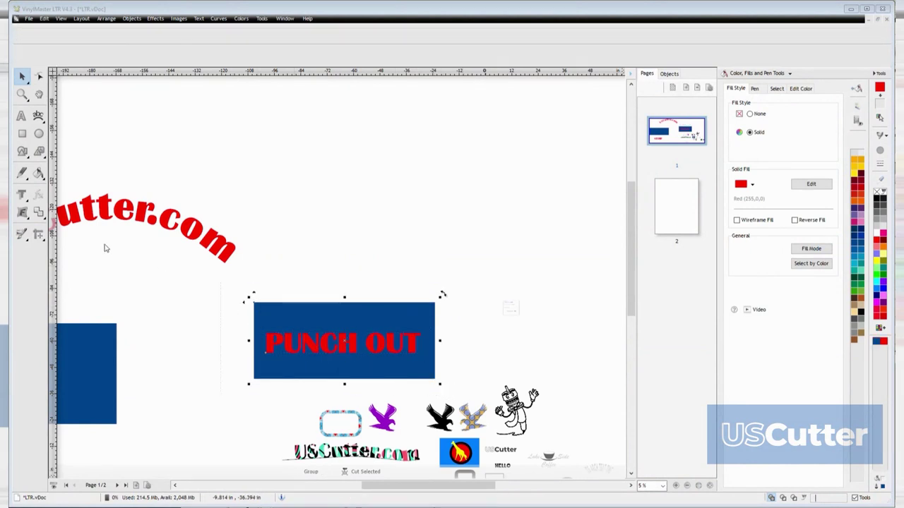
left_click(39, 213)
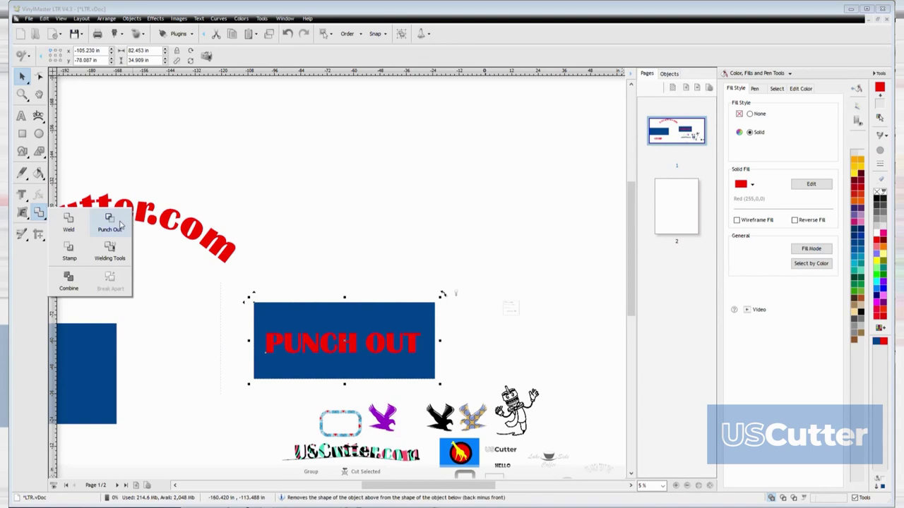
left_click(120, 225)
left_click(173, 339)
Step: Move the red STAMP text behind the wide blue rectangle and apply Stamp to both objects
scroll(162, 394, "down", 2)
scroll(120, 399, "up", 1)
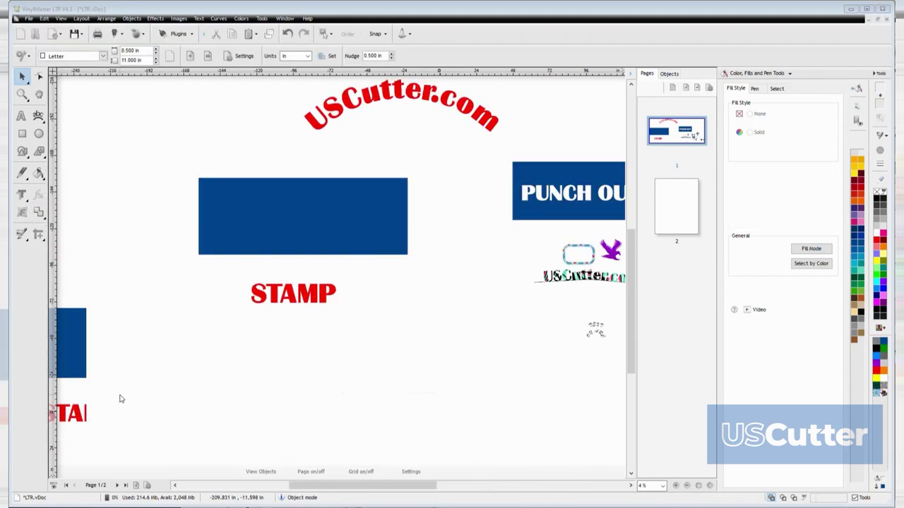
scroll(120, 399, "up", 1)
left_click_drag(249, 318, 249, 191)
left_click_drag(122, 123, 452, 304)
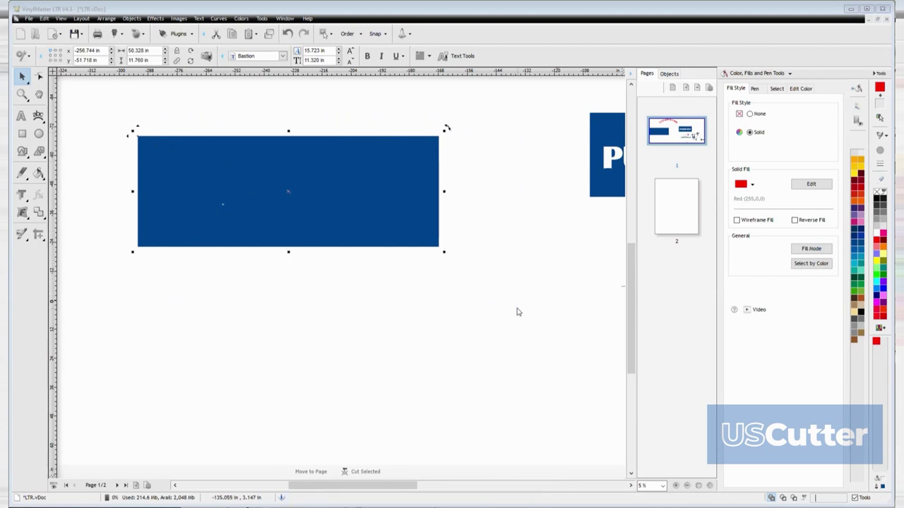
left_click(38, 212)
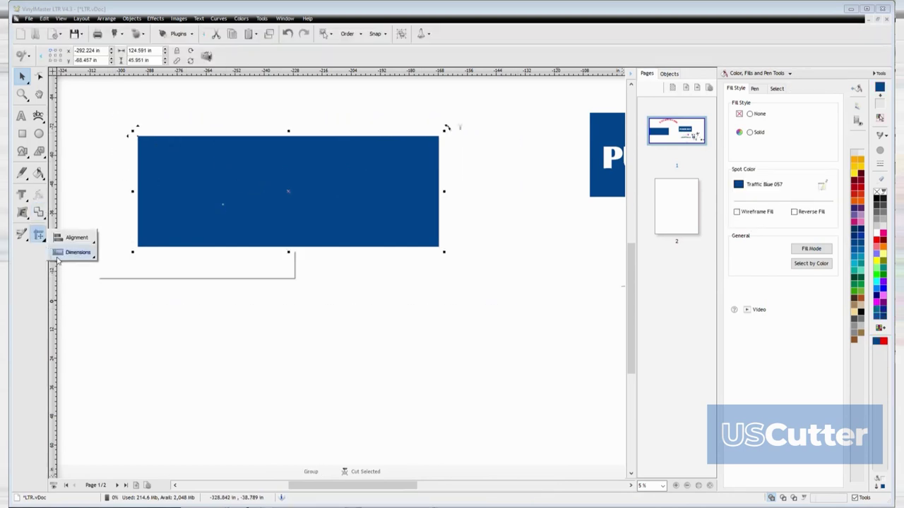
left_click(68, 247)
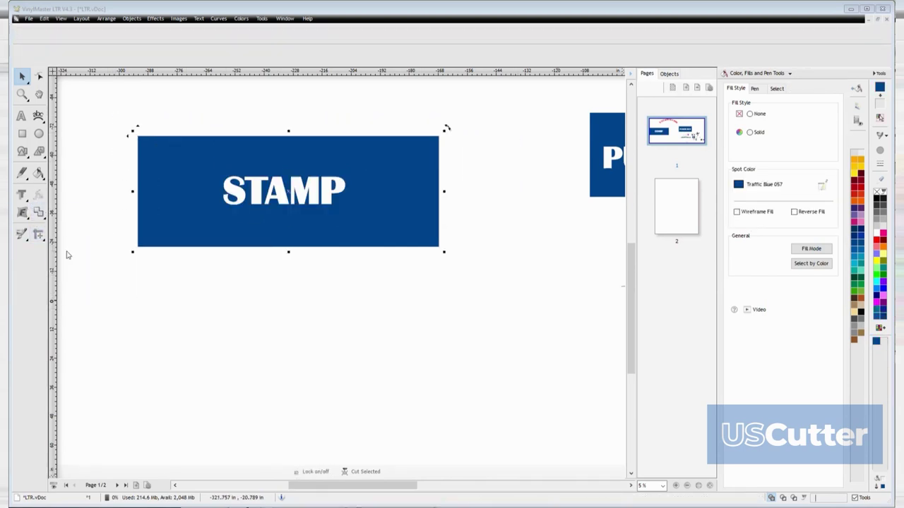
left_click(336, 274)
Step: Move the PUNCH OUT shape directly below the STAMP shape
scroll(336, 274, "down", 4)
scroll(336, 274, "up", 1)
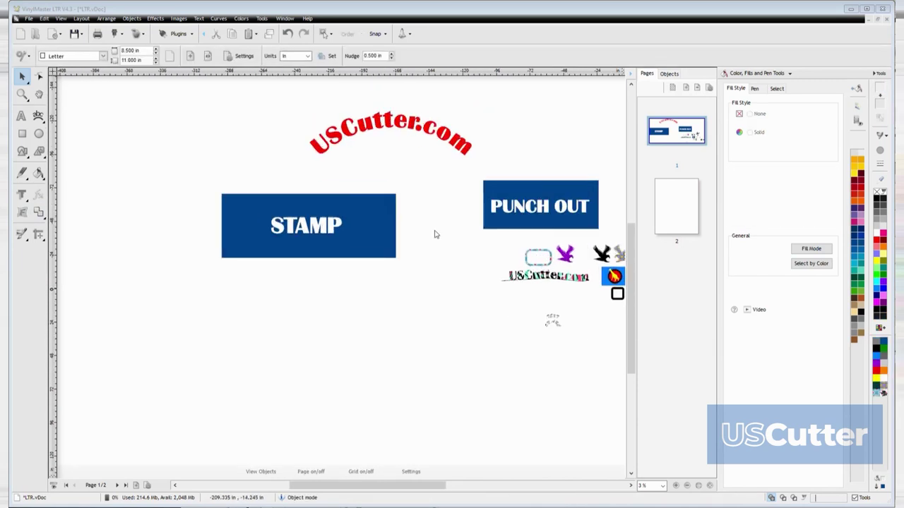
left_click_drag(534, 185, 307, 279)
scroll(564, 278, "right", 5)
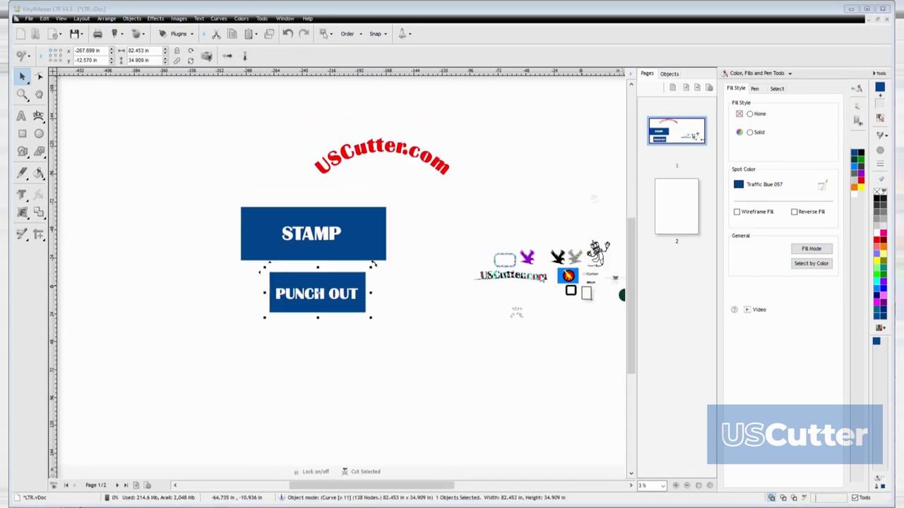
scroll(564, 278, "right", 3)
scroll(88, 289, "up", 1)
scroll(264, 272, "up", 1)
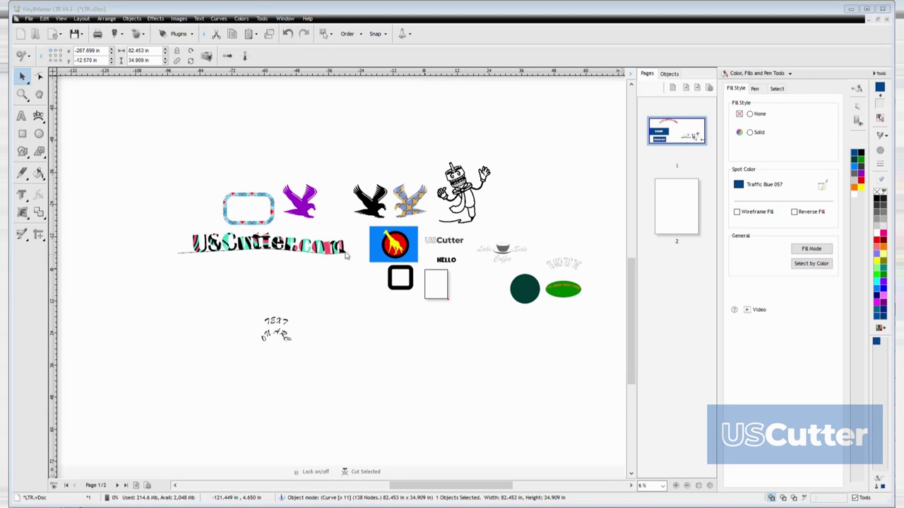
scroll(353, 245, "down", 1)
scroll(70, 204, "up", 1)
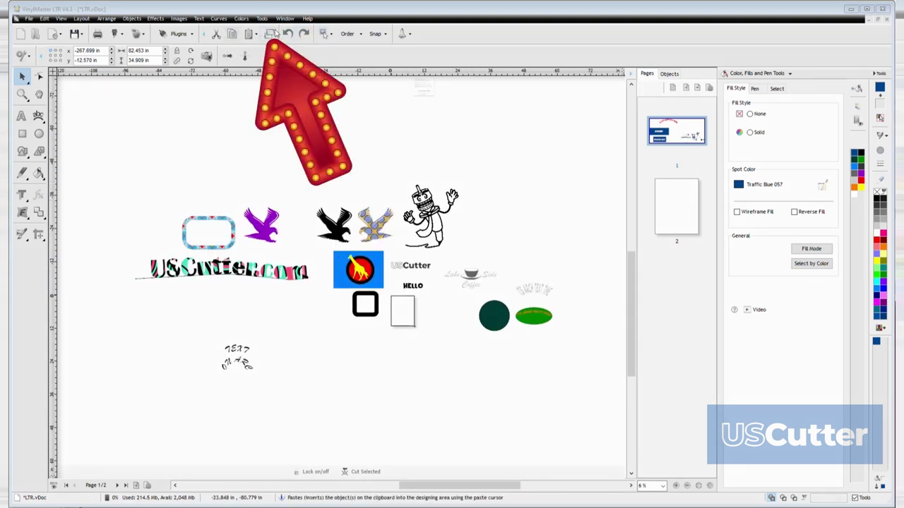
Step: Duplicate the purple eagle, placing the copy above the original
left_click(261, 219)
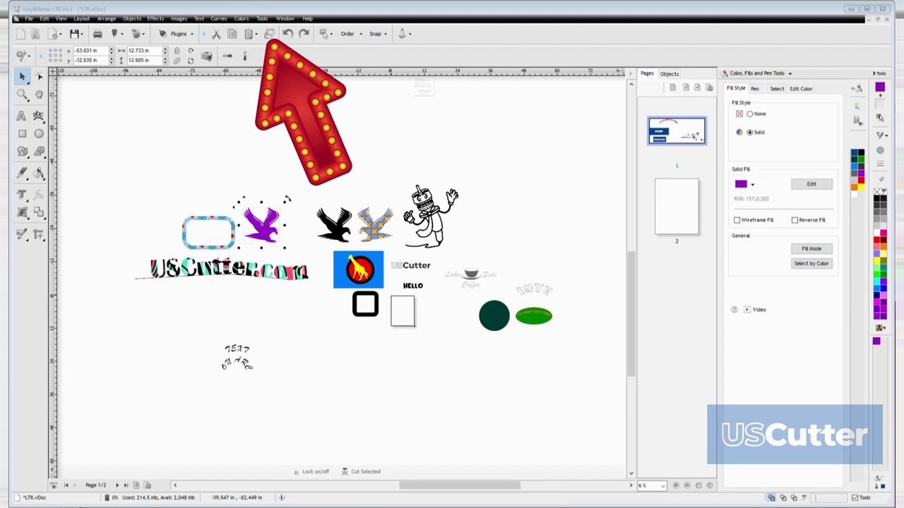
left_click(269, 33)
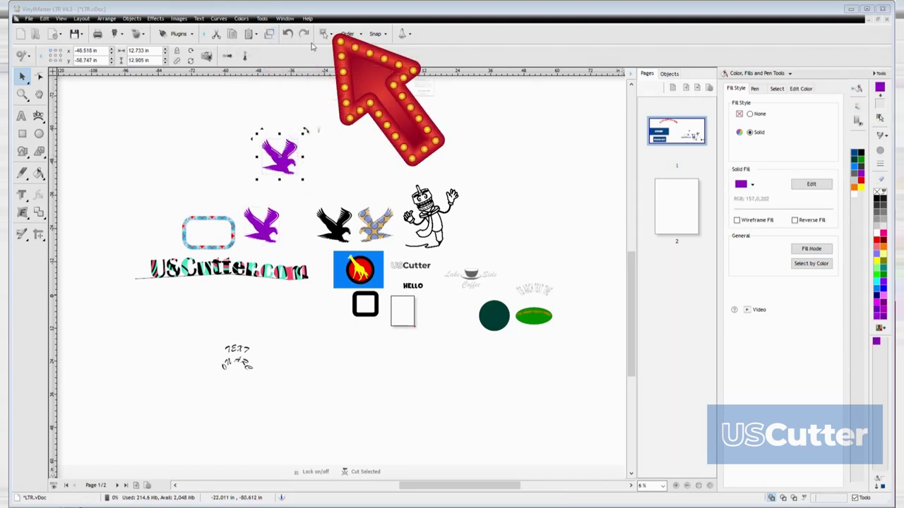
key("ctrl")
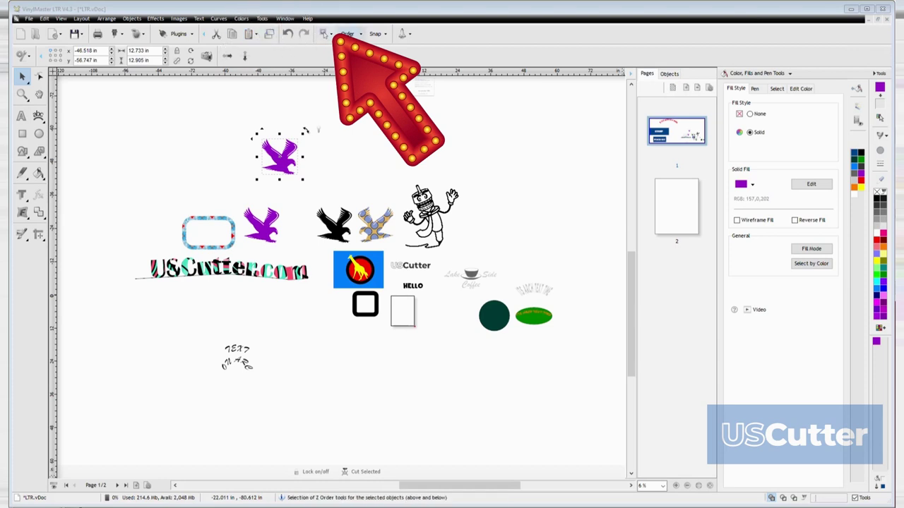
Step: Select all objects in the document and clear the selection again
left_click(330, 35)
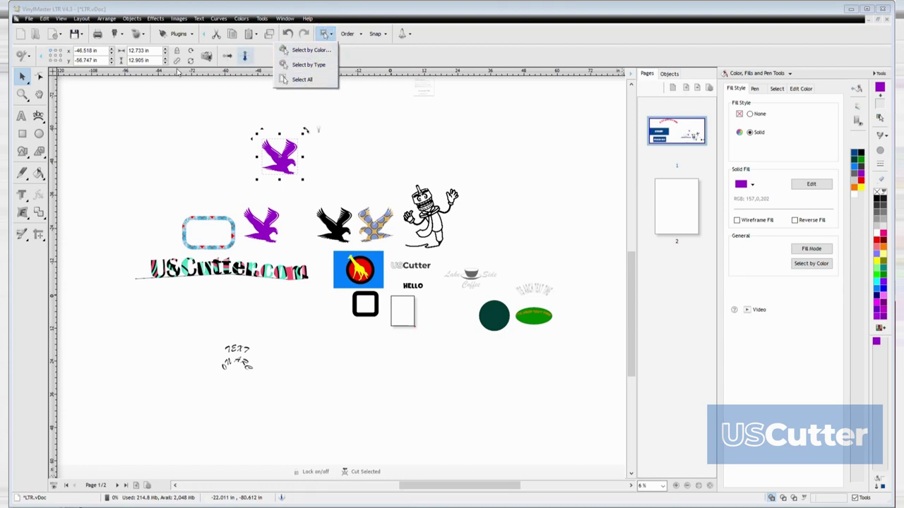
left_click(303, 80)
left_click(325, 35)
left_click(304, 77)
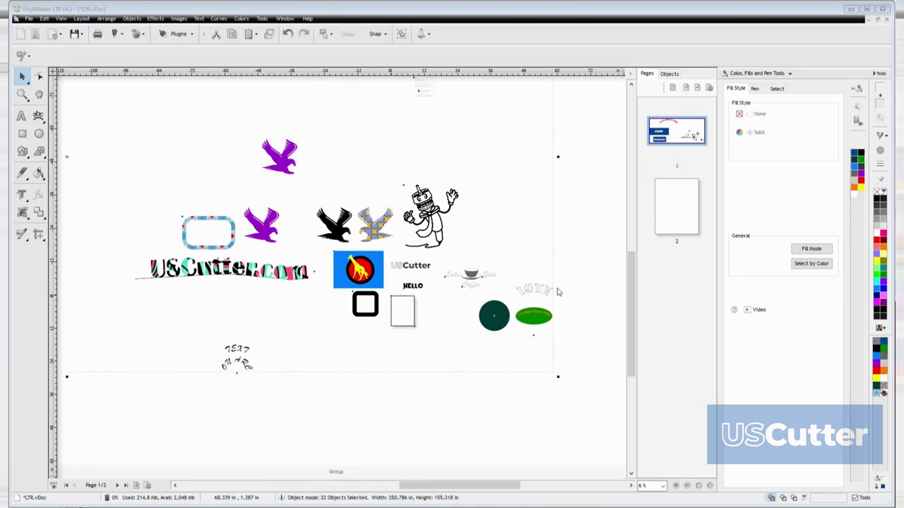
left_click(111, 136)
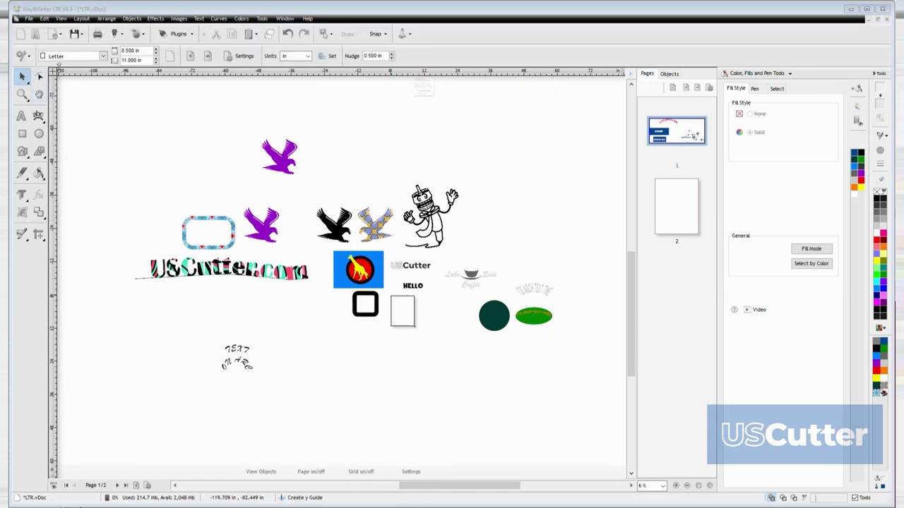
Step: Select the upper purple eagle and view which plugins are available for it
left_click(180, 35)
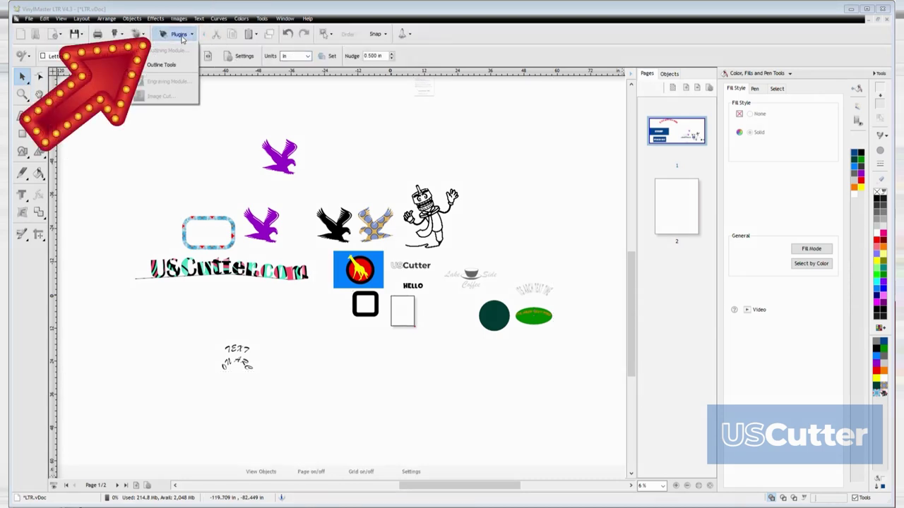
left_click(276, 171)
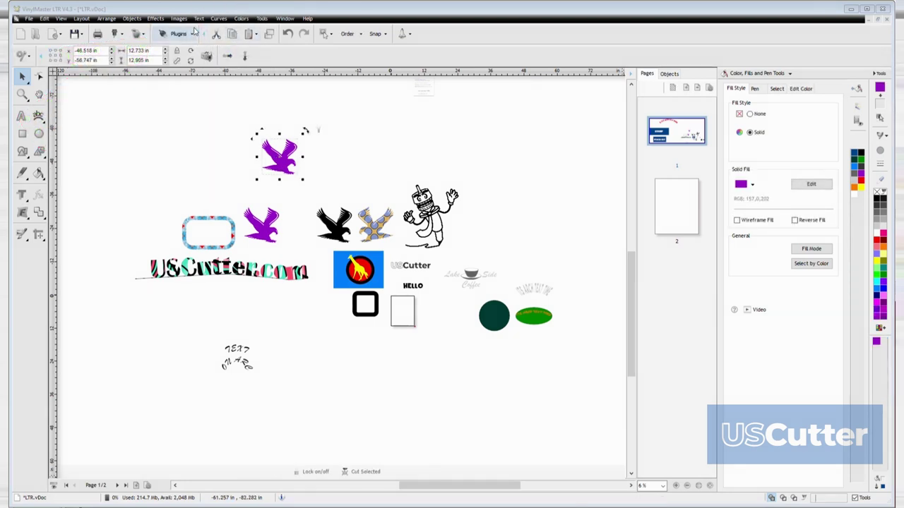
left_click(191, 34)
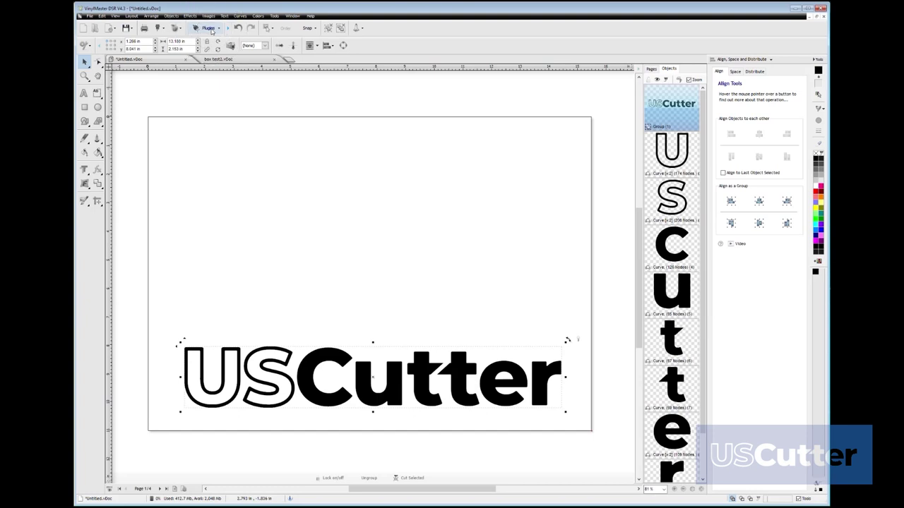
Step: In VinylMaster DSR, open the Engraving Module for the selected USCutter logo and enlarge the Create Engraving Fill window
left_click(210, 31)
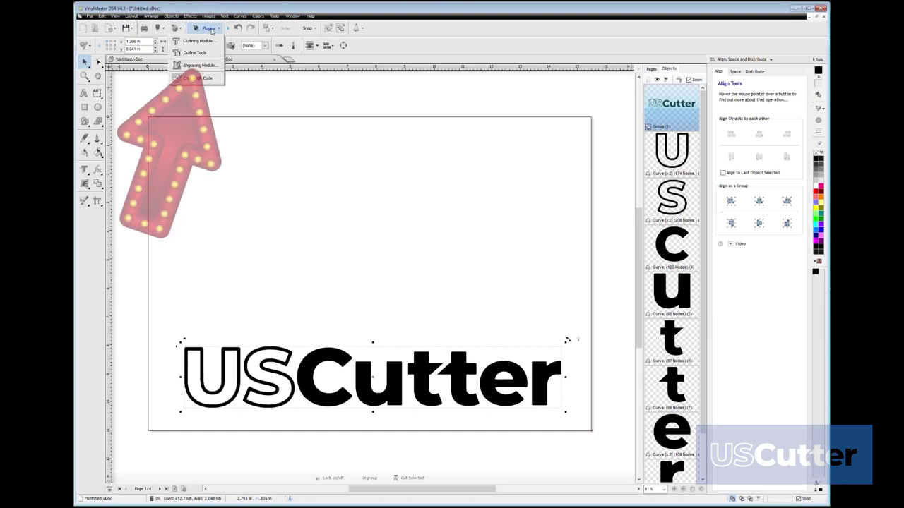
left_click(201, 66)
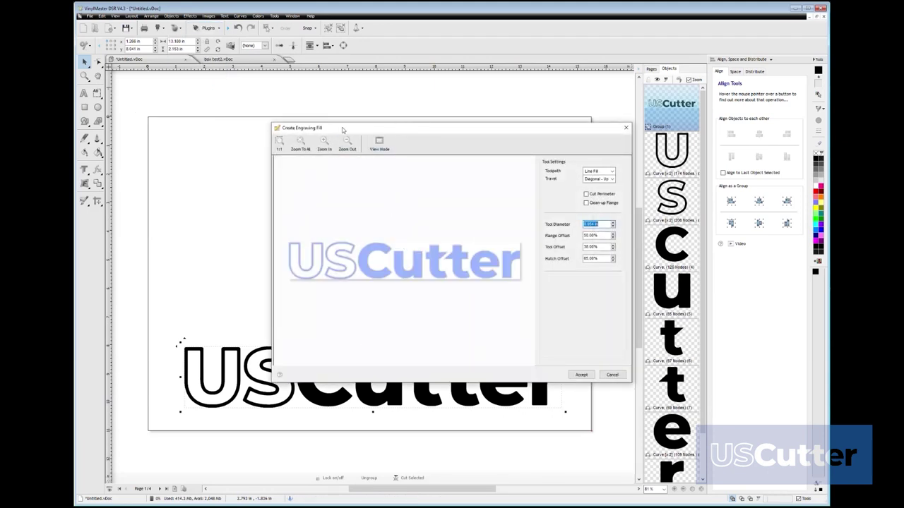
left_click_drag(273, 123, 85, 27)
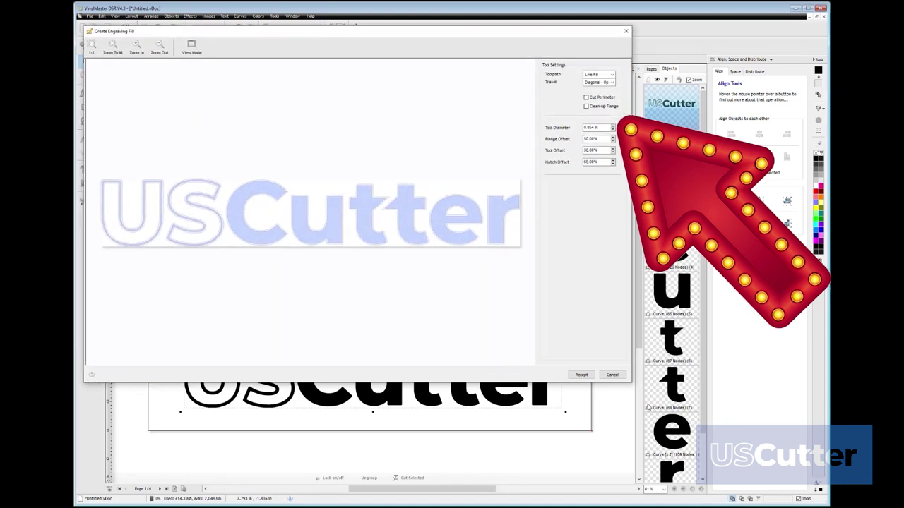
left_click_drag(631, 382, 766, 476)
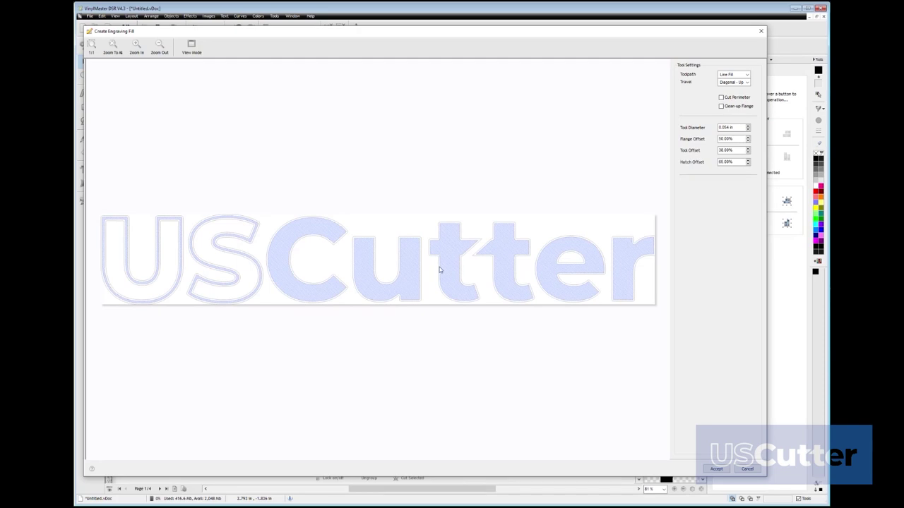
Step: Preview the engraving fill up close with Horizontal travel and the S-Sweep toolpath
left_click(137, 46)
scroll(292, 260, "up", 5)
left_click_drag(177, 408, 477, 214)
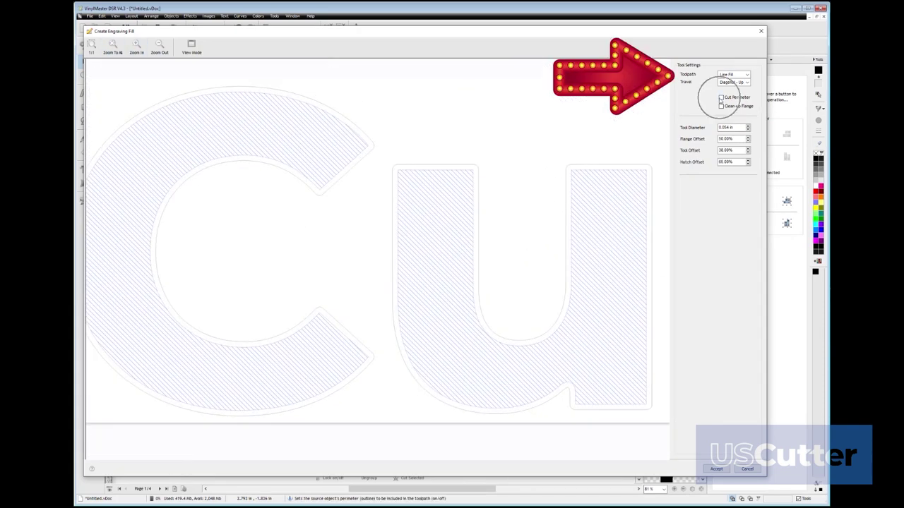
left_click(734, 82)
left_click(730, 92)
left_click(735, 74)
left_click(730, 89)
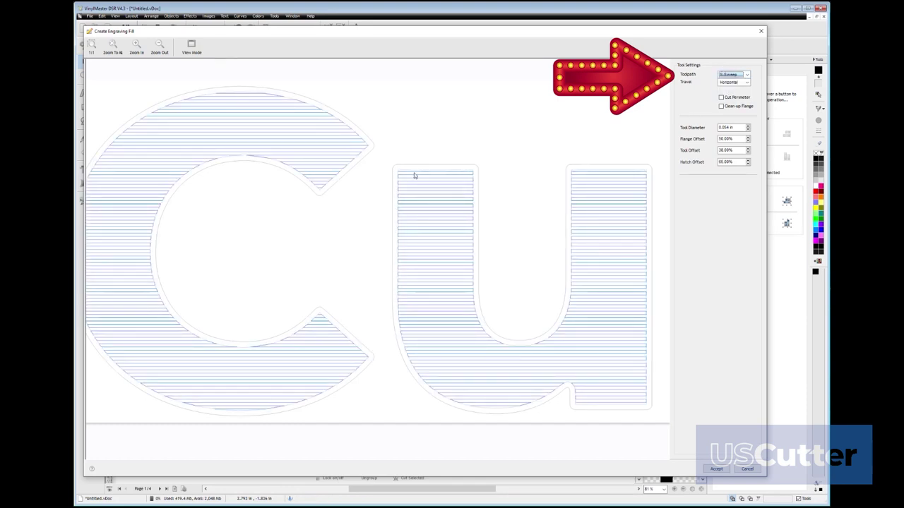
Step: Change the toolpath to Line Fill and preview it on the letter r
scroll(393, 271, "down", 4)
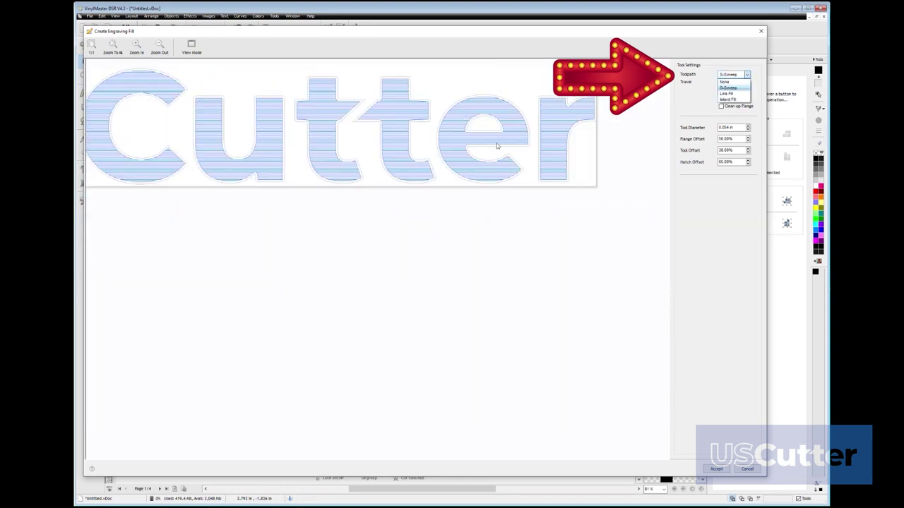
scroll(469, 169, "up", 3)
scroll(475, 191, "up", 3)
left_click(734, 74)
left_click(730, 100)
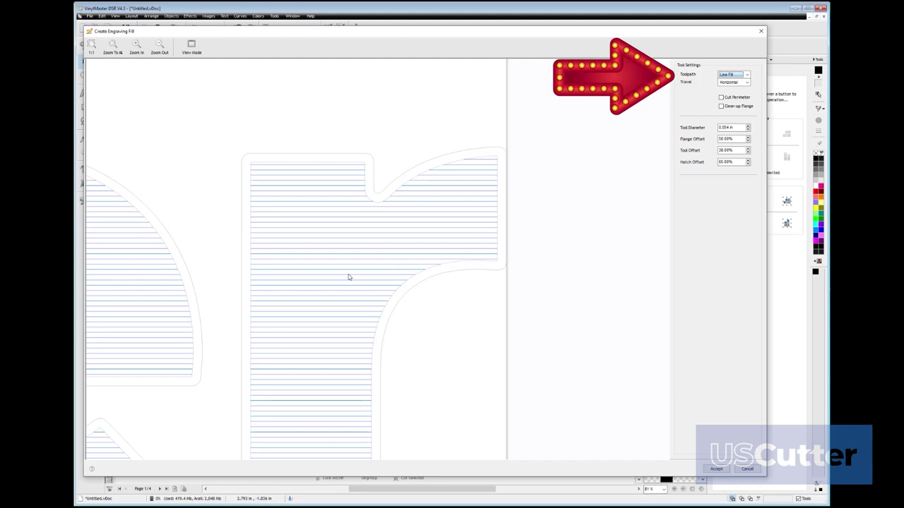
Step: Switch the toolpath to Island Fill and examine the resulting fill across the letters U, S and C
scroll(350, 278, "down", 2)
left_click_drag(176, 303, 470, 321)
left_click_drag(127, 286, 445, 286)
left_click(747, 75)
left_click(730, 106)
scroll(239, 176, "up", 1)
left_click_drag(239, 176, 350, 236)
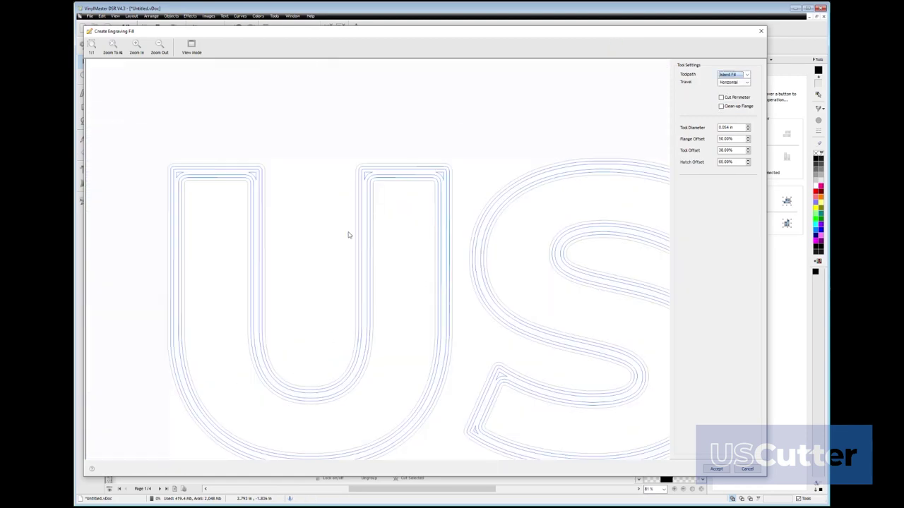
left_click_drag(628, 289, 282, 272)
left_click_drag(442, 289, 292, 279)
Step: Set the engraving tool diameter to 0.015 in
left_click(747, 129)
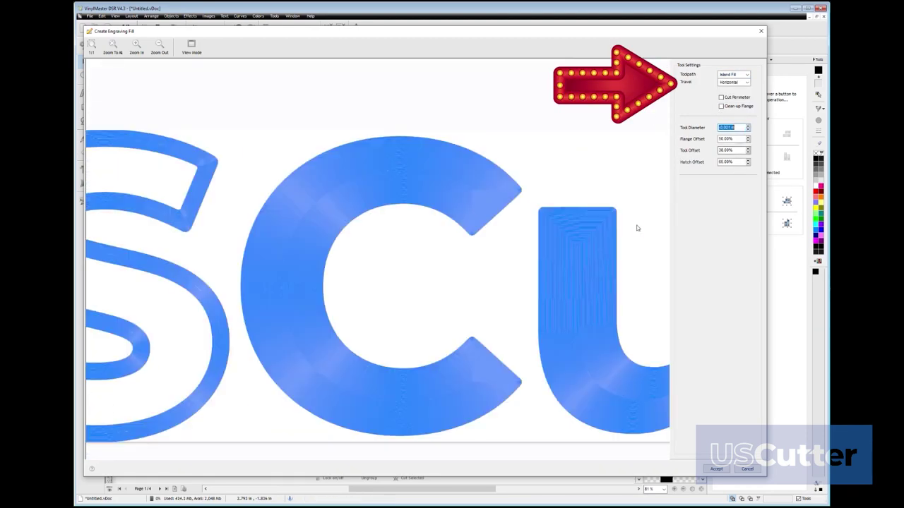
left_click(747, 127)
left_click_drag(736, 127, 705, 129)
type("0.015")
key("Return")
Step: Set the travel to Diagonal - Up and the toolpath to S-Sweep
scroll(502, 202, "up", 5)
left_click_drag(502, 202, 543, 142)
scroll(452, 282, "down", 5)
scroll(460, 219, "up", 2)
left_click(748, 82)
left_click(738, 97)
left_click(746, 75)
left_click(740, 86)
Step: Switch Clean-up Flange and Cut Perimeter on and off to compare their effect on the letter edges
scroll(423, 279, "down", 5)
scroll(475, 260, "up", 2)
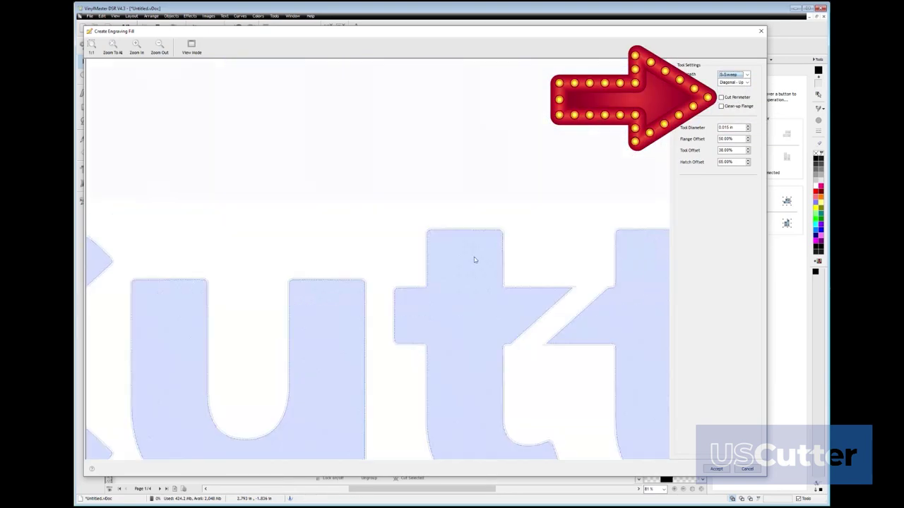
scroll(205, 257, "up", 3)
left_click_drag(442, 315, 348, 101)
left_click(721, 106)
left_click(721, 106)
left_click(722, 98)
left_click(722, 97)
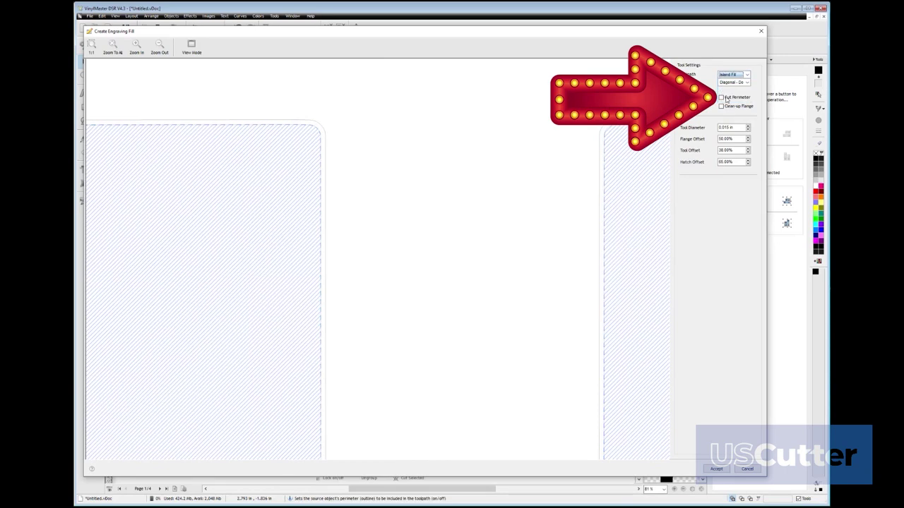
Step: Set the toolpath to Line Fill and the travel to Horizontal for the engraving fill
left_click(747, 74)
left_click(727, 91)
scroll(411, 264, "down", 3)
scroll(351, 317, "down", 3)
scroll(350, 317, "up", 2)
left_click(747, 74)
left_click(723, 97)
left_click(747, 83)
left_click(727, 91)
scroll(266, 92, "up", 4)
scroll(266, 93, "down", 1)
Step: Set the tool diameter to 0.015 in and turn on Clean-up Flange
left_click(747, 129)
scroll(317, 247, "up", 3)
scroll(317, 247, "down", 3)
left_click(748, 125)
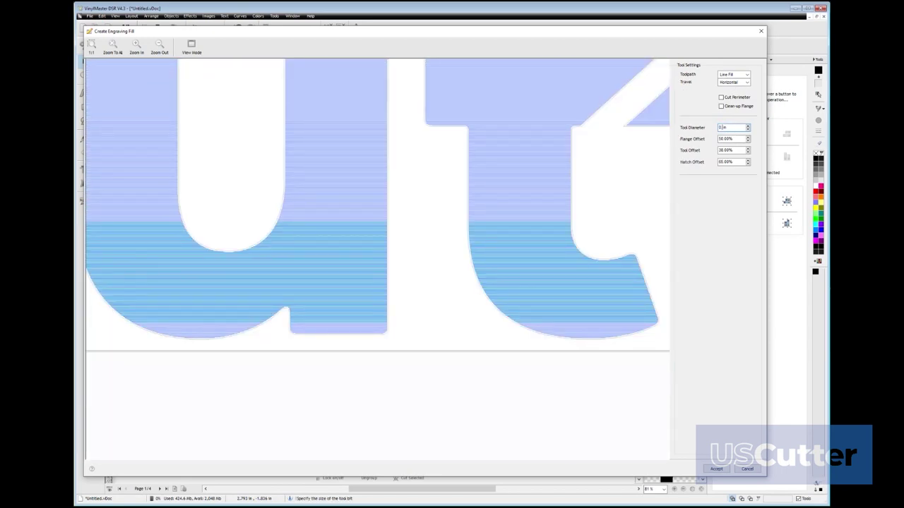
type("015")
left_click(721, 106)
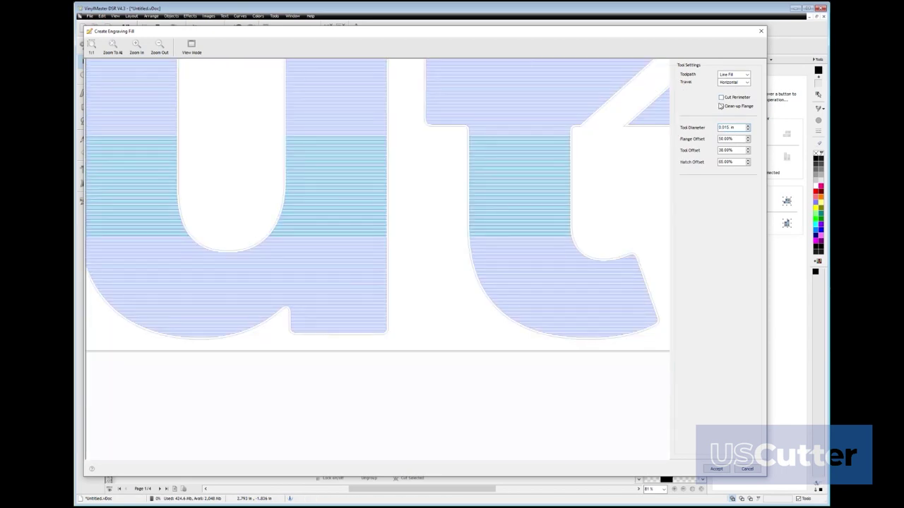
Step: Set the tool diameter to 0.025 in, the flange offset to 47% and the hatch offset to 62%, and adjust the tool offset
scroll(405, 315, "up", 4)
scroll(347, 314, "down", 6)
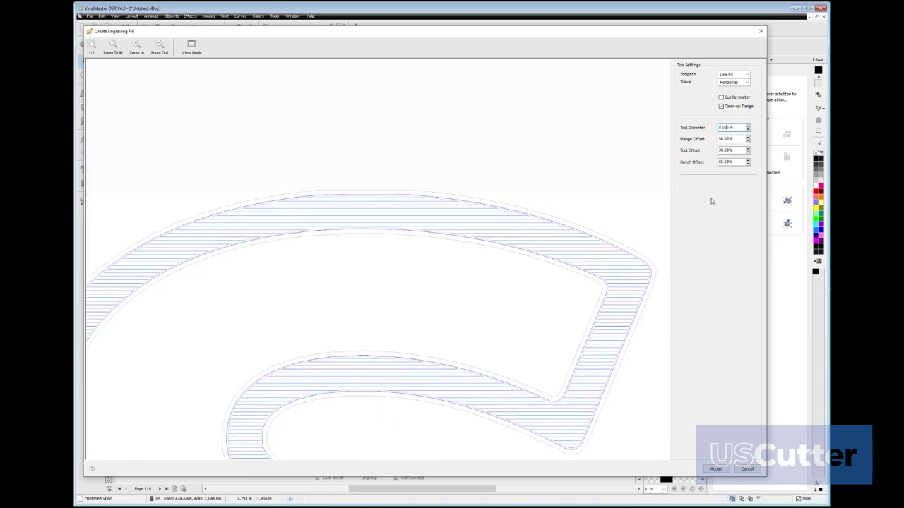
left_click(748, 153)
left_click(748, 153)
scroll(460, 201, "down", 3)
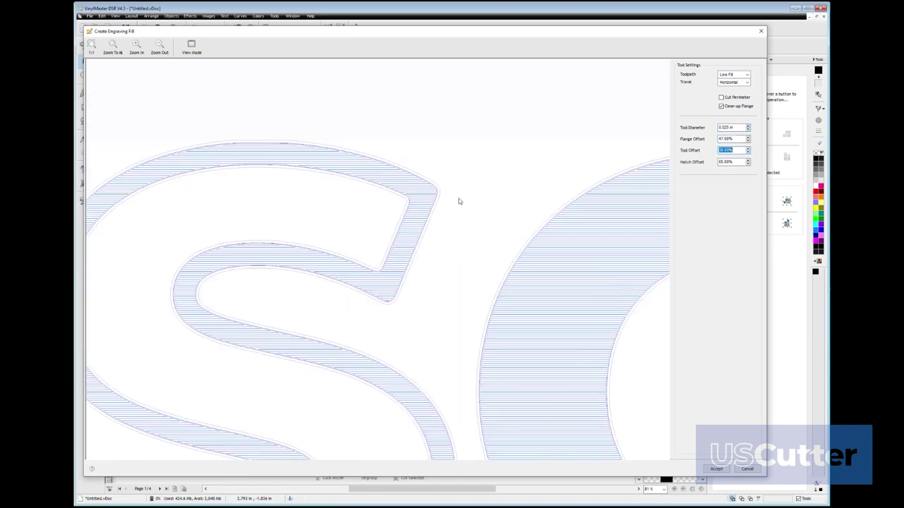
scroll(460, 201, "up", 2)
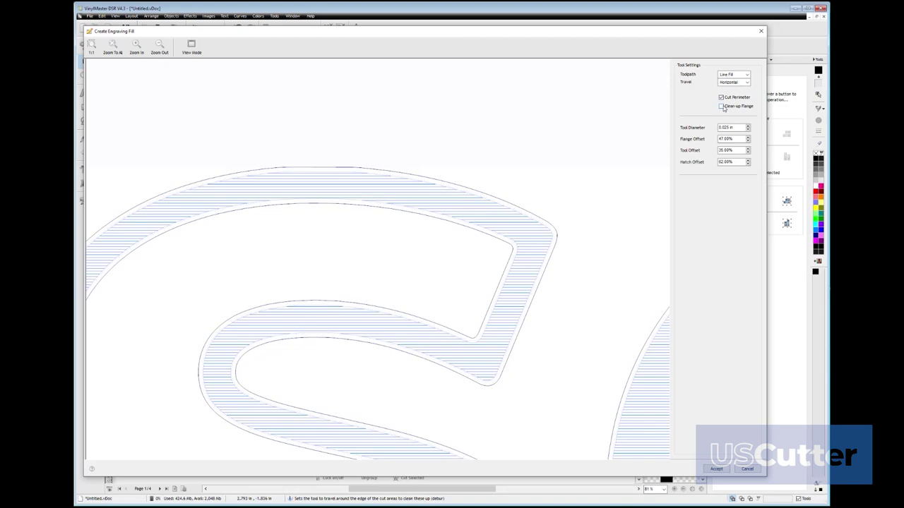
Step: Keep both Cut Perimeter and Clean-up Flange on, apply the engraving fill to the USCutter logo and inspect its lines
left_click(721, 106)
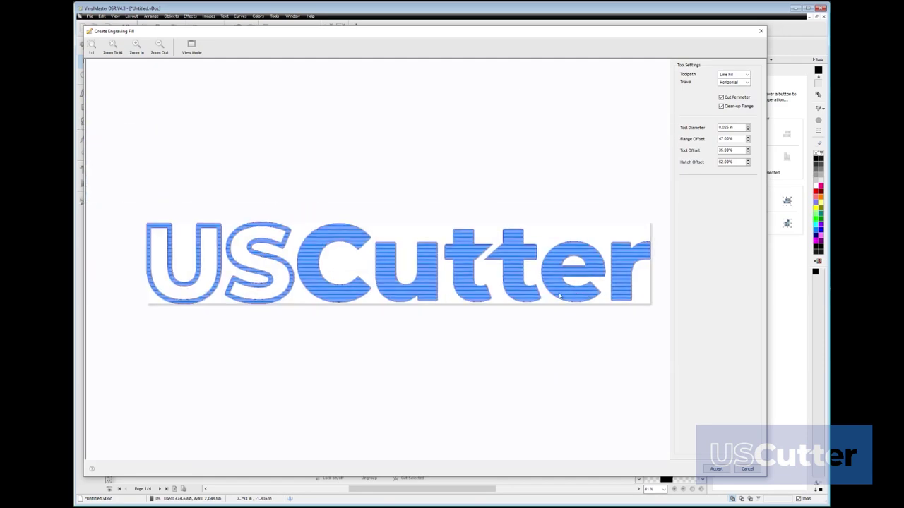
left_click(717, 469)
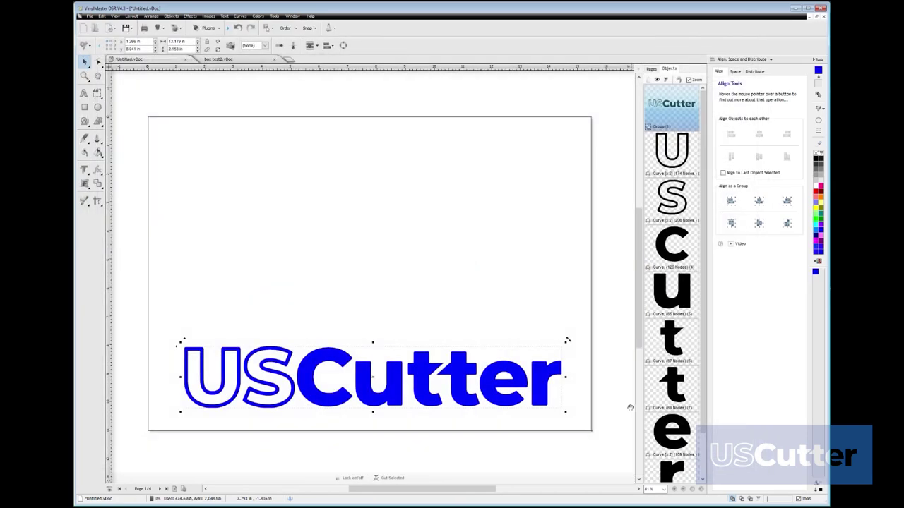
scroll(325, 366, "up", 6)
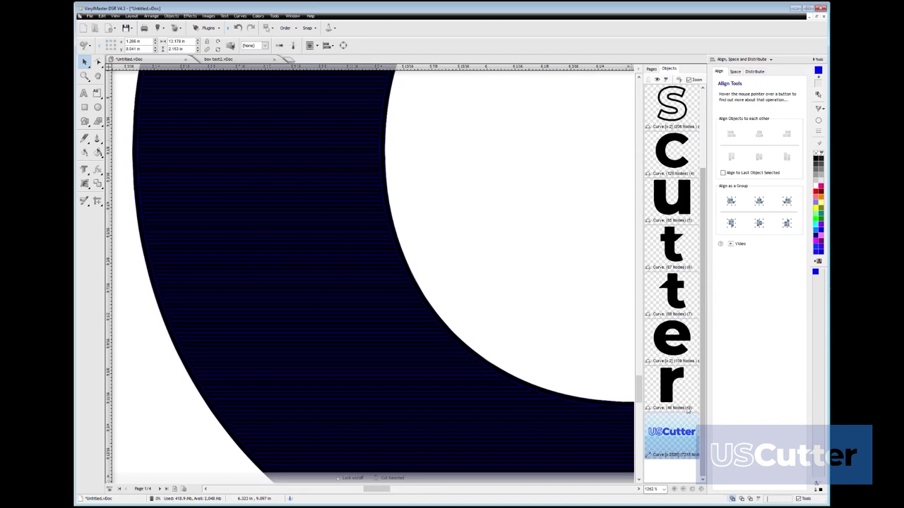
scroll(619, 326, "up", 2)
scroll(666, 279, "up", 2)
scroll(666, 279, "down", 1)
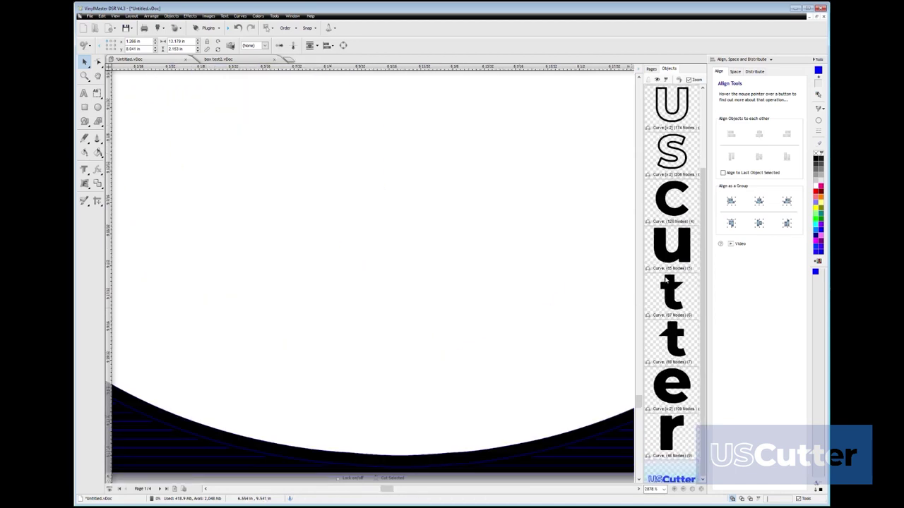
scroll(665, 280, "down", 1)
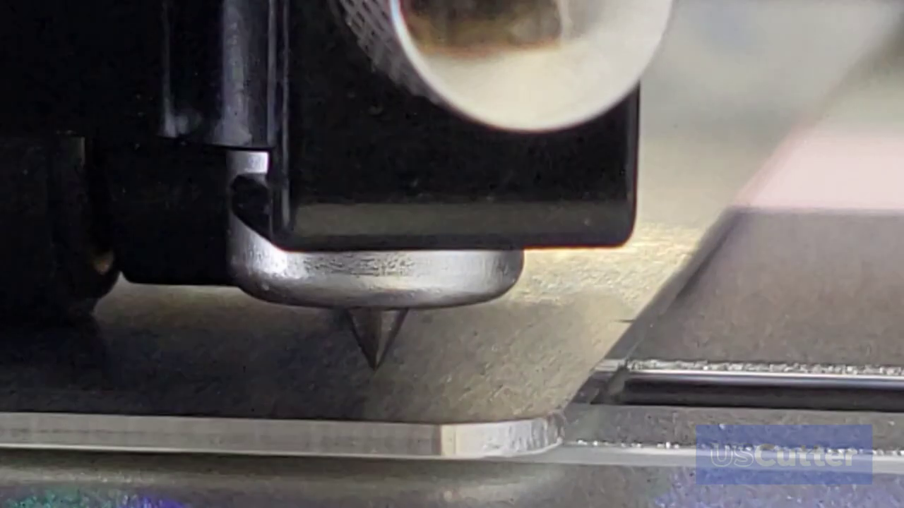